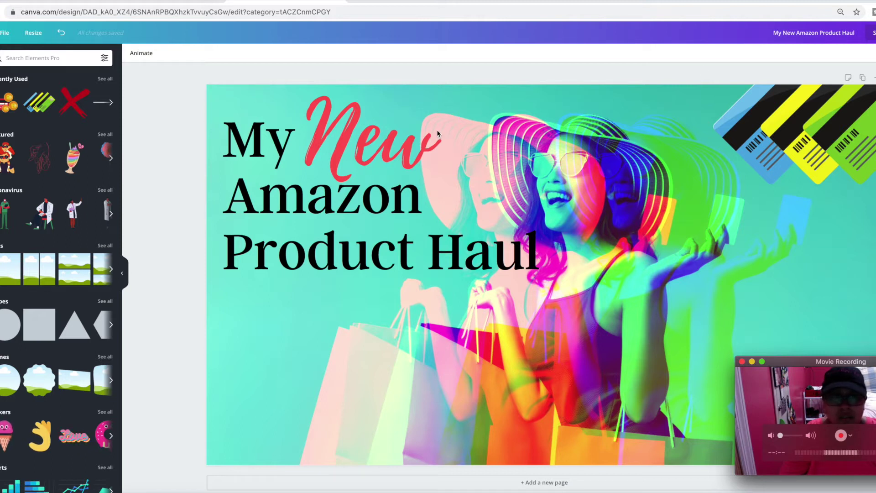
Leave the open design for the home page and look through the design types, recent designs and template collections.
{"action": "left_click", "coordinate": [510, 146]}
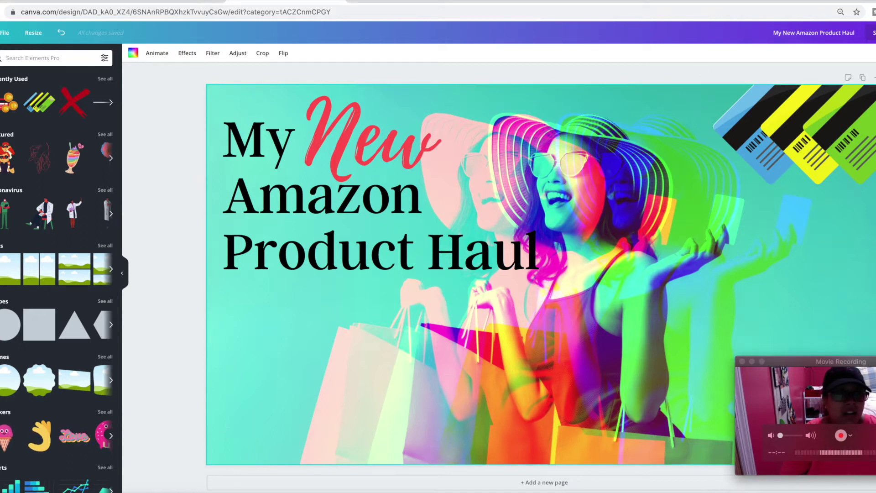
{"action": "left_click", "coordinate": [0, 33]}
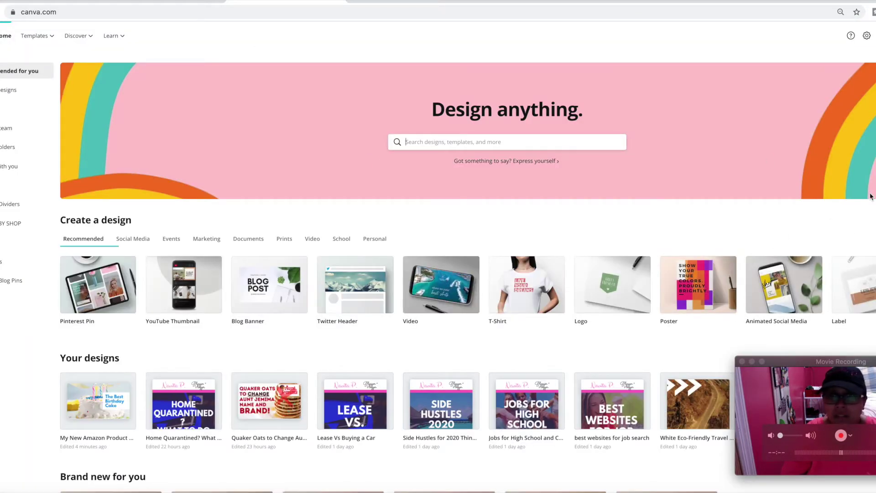
{"action": "scroll", "coordinate": [600, 210], "scroll_direction": "down", "scroll_amount": 5}
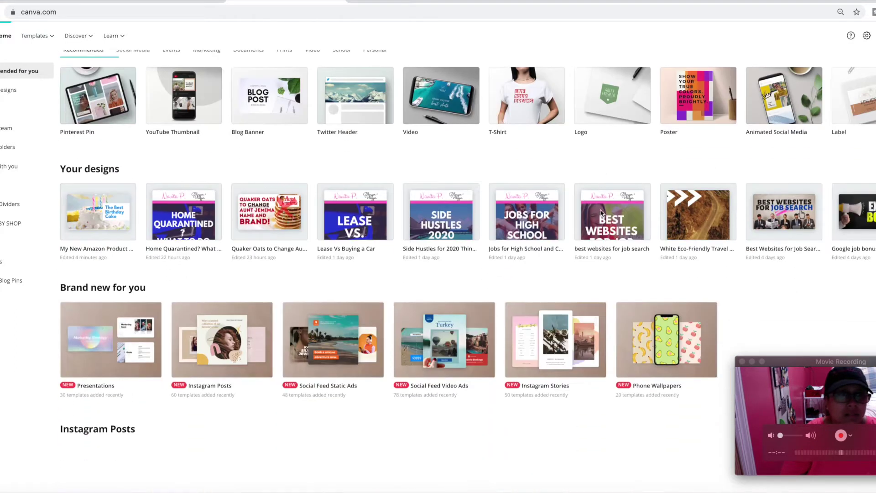
{"action": "scroll", "coordinate": [601, 210], "scroll_direction": "up", "scroll_amount": 5}
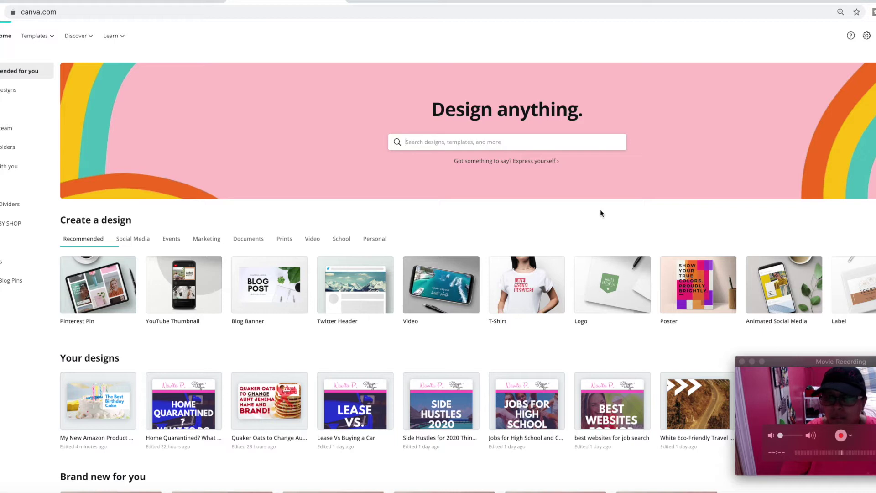
{"action": "scroll", "coordinate": [600, 212], "scroll_direction": "down", "scroll_amount": 2}
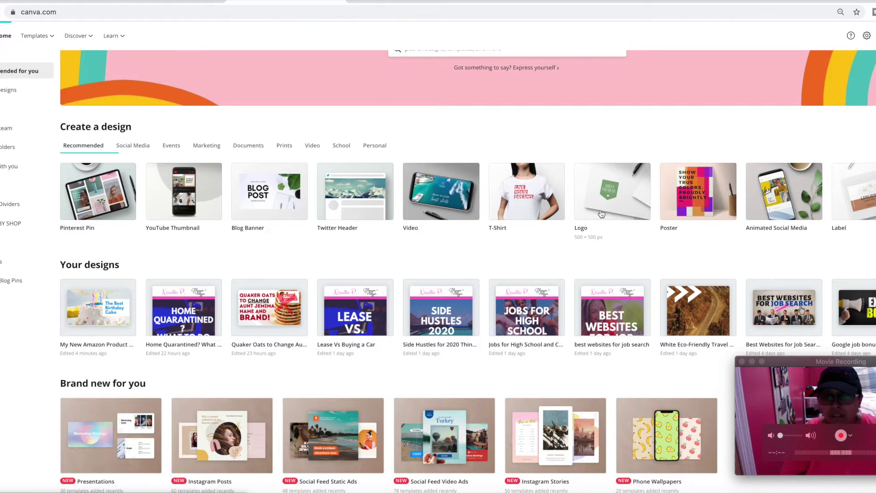
{"action": "scroll", "coordinate": [601, 214], "scroll_direction": "up", "scroll_amount": 1}
{"action": "scroll", "coordinate": [601, 214], "scroll_direction": "up", "scroll_amount": 1}
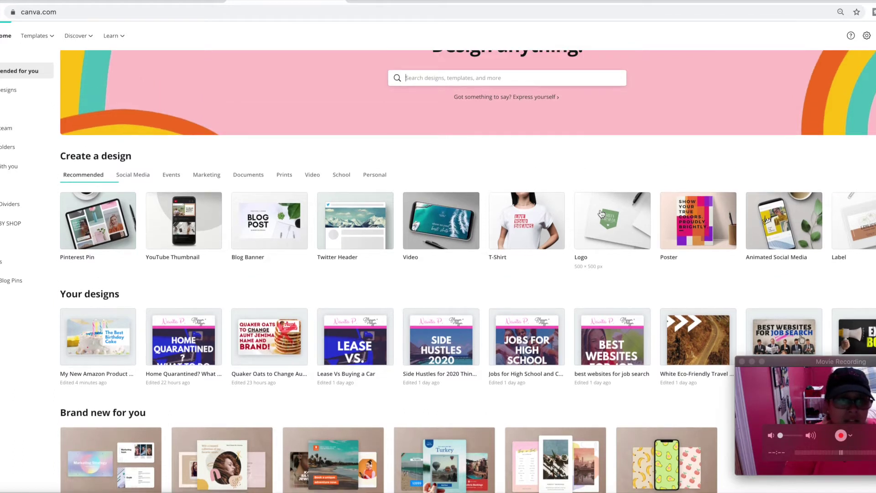
{"action": "scroll", "coordinate": [602, 213], "scroll_direction": "down", "scroll_amount": 8}
{"action": "scroll", "coordinate": [602, 214], "scroll_direction": "up", "scroll_amount": 3}
{"action": "scroll", "coordinate": [602, 213], "scroll_direction": "up", "scroll_amount": 4}
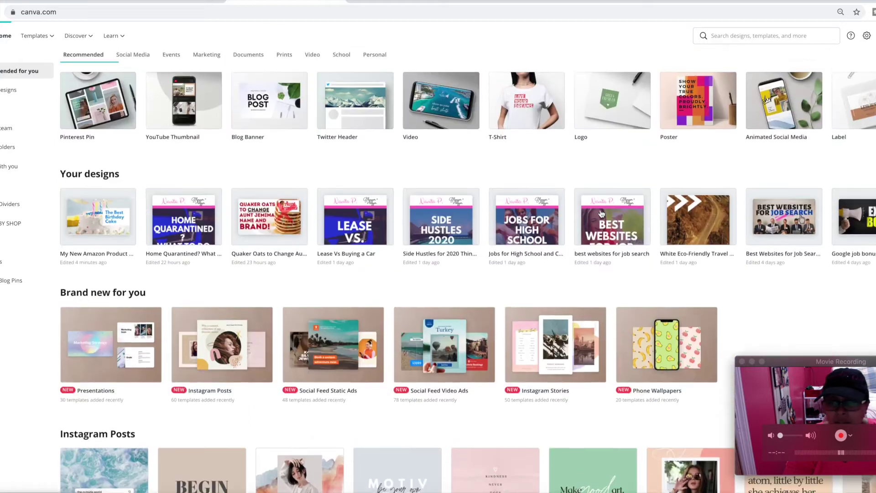
{"action": "scroll", "coordinate": [600, 209], "scroll_direction": "down", "scroll_amount": 3}
{"action": "scroll", "coordinate": [568, 208], "scroll_direction": "down", "scroll_amount": 1}
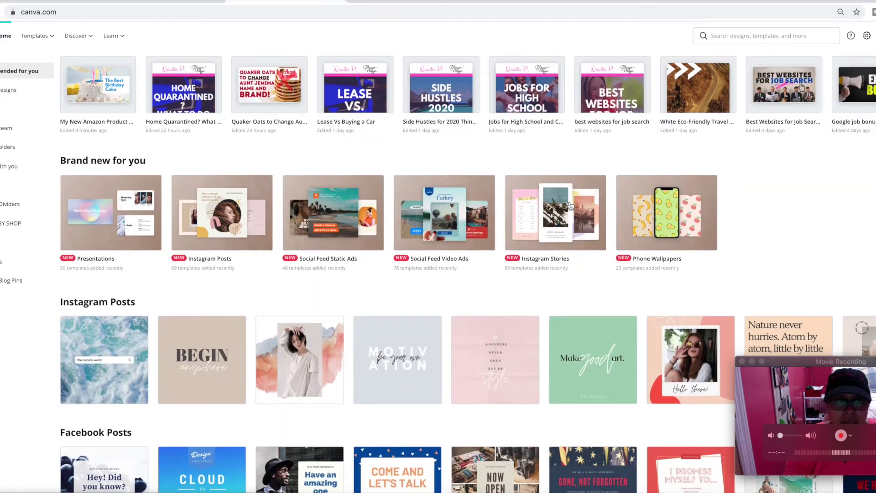
{"action": "scroll", "coordinate": [570, 205], "scroll_direction": "up", "scroll_amount": 5}
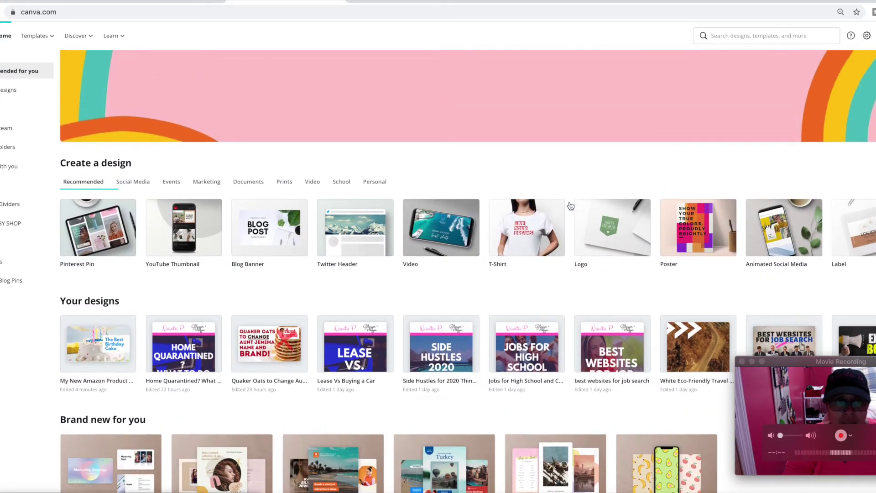
{"action": "scroll", "coordinate": [570, 205], "scroll_direction": "up", "scroll_amount": 3}
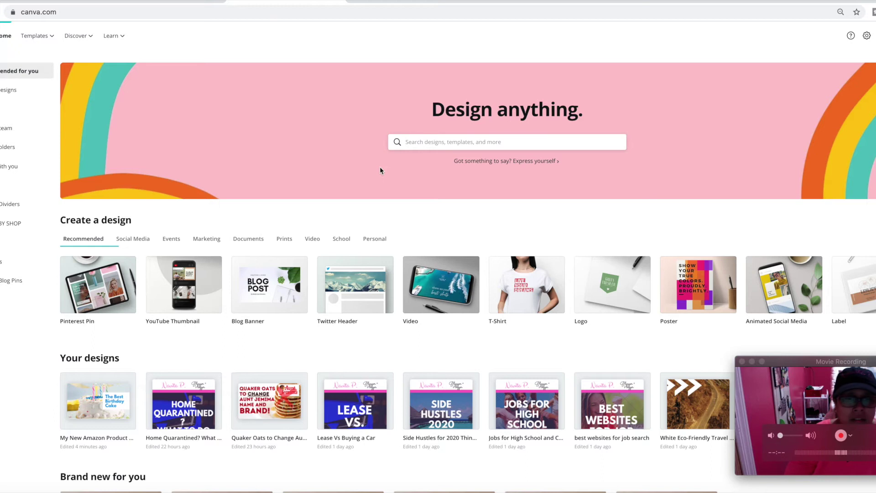
Open the complete collection of your own designs and look through the earlier thumbnails and graphics.
{"action": "scroll", "coordinate": [380, 167], "scroll_direction": "down", "scroll_amount": 8}
{"action": "scroll", "coordinate": [380, 167], "scroll_direction": "up", "scroll_amount": 3}
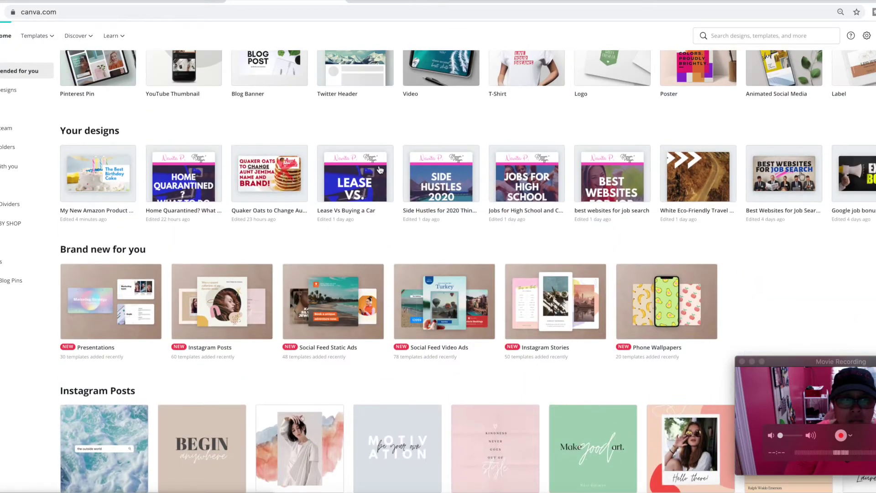
{"action": "left_click", "coordinate": [89, 131]}
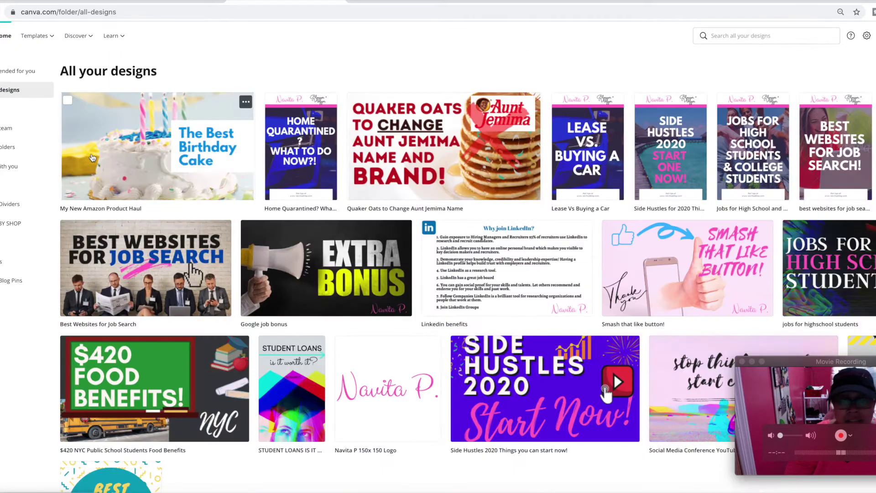
{"action": "scroll", "coordinate": [413, 164], "scroll_direction": "down", "scroll_amount": 5}
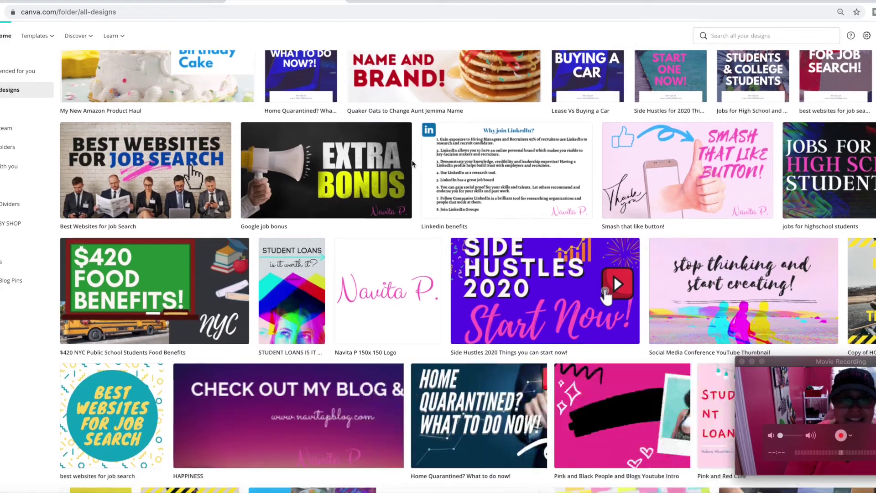
{"action": "scroll", "coordinate": [413, 164], "scroll_direction": "up", "scroll_amount": 5}
{"action": "scroll", "coordinate": [413, 164], "scroll_direction": "down", "scroll_amount": 1}
{"action": "scroll", "coordinate": [413, 164], "scroll_direction": "down", "scroll_amount": 10}
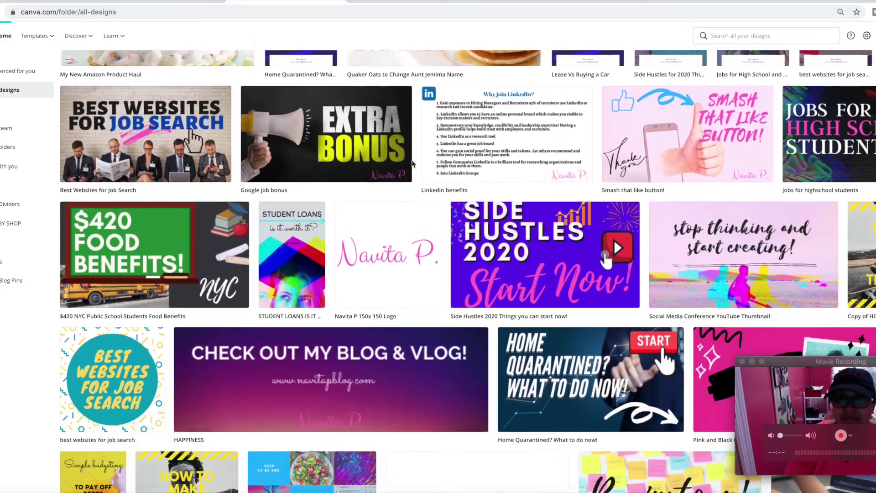
{"action": "scroll", "coordinate": [412, 164], "scroll_direction": "up", "scroll_amount": 10}
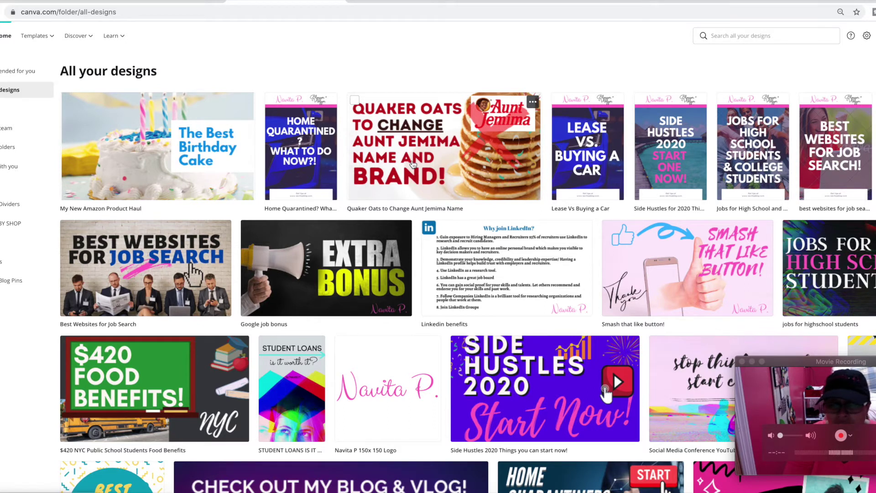
{"action": "scroll", "coordinate": [413, 164], "scroll_direction": "down", "scroll_amount": 20}
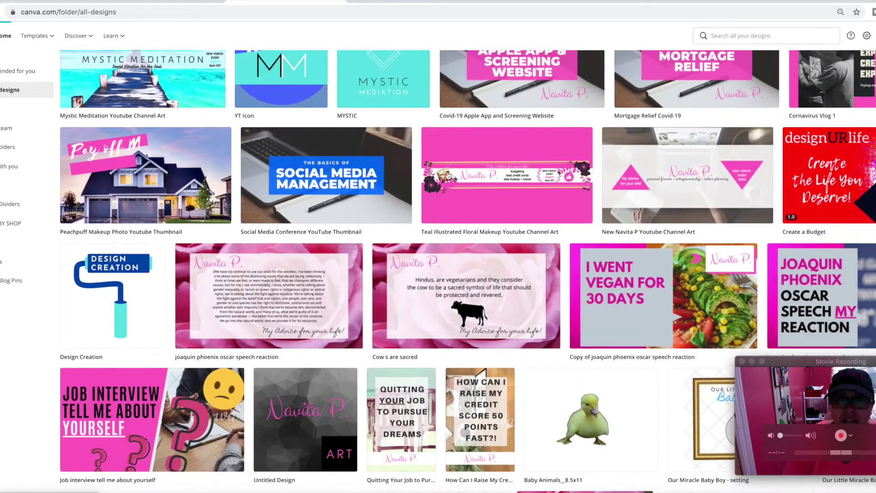
Search the home page for "youtube" and open the YouTube Thumbnail templates.
{"action": "left_click", "coordinate": [480, 120]}
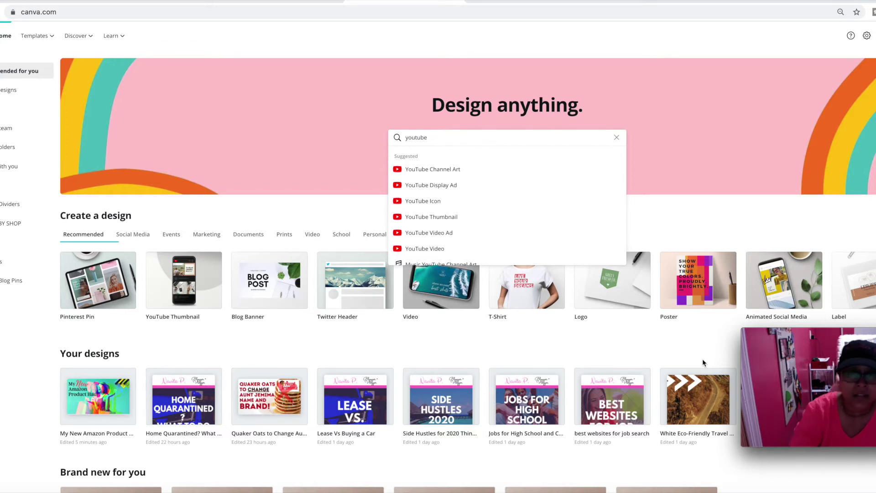
{"action": "left_click", "coordinate": [440, 218]}
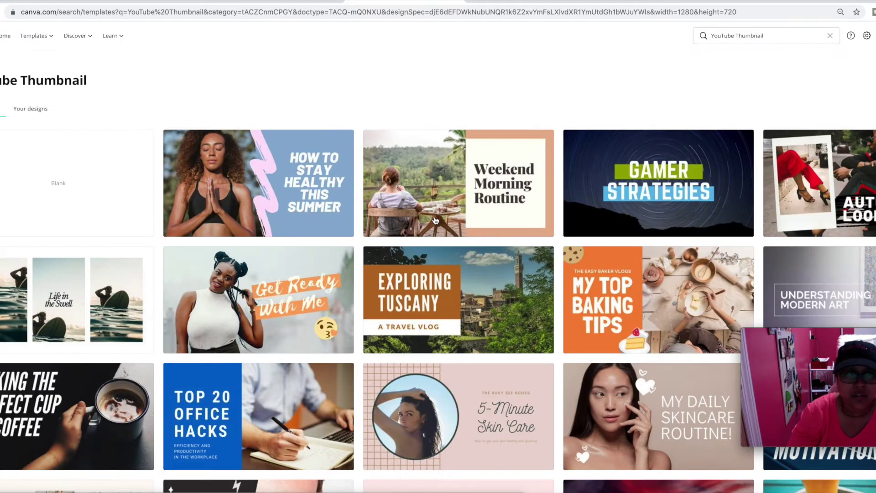
Browse the YouTube Thumbnail templates and start a design from the "12 Easy Cilantro Recipes" food template.
{"action": "scroll", "coordinate": [435, 221], "scroll_direction": "down", "scroll_amount": 3}
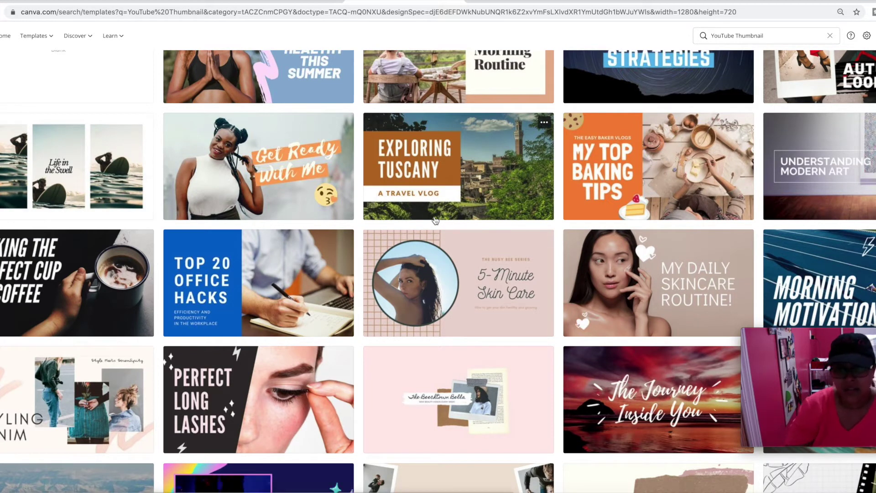
{"action": "scroll", "coordinate": [435, 220], "scroll_direction": "down", "scroll_amount": 3}
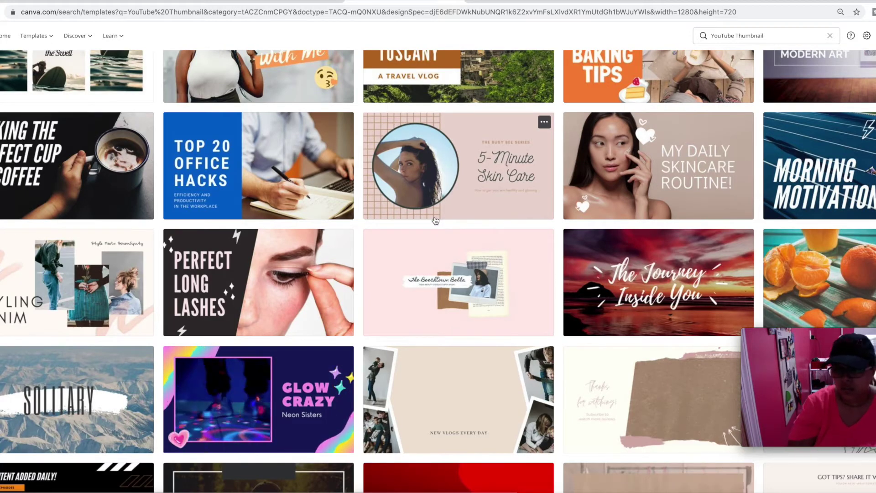
{"action": "scroll", "coordinate": [352, 219], "scroll_direction": "down", "scroll_amount": 10}
{"action": "scroll", "coordinate": [449, 247], "scroll_direction": "up", "scroll_amount": 5}
{"action": "scroll", "coordinate": [450, 248], "scroll_direction": "down", "scroll_amount": 10}
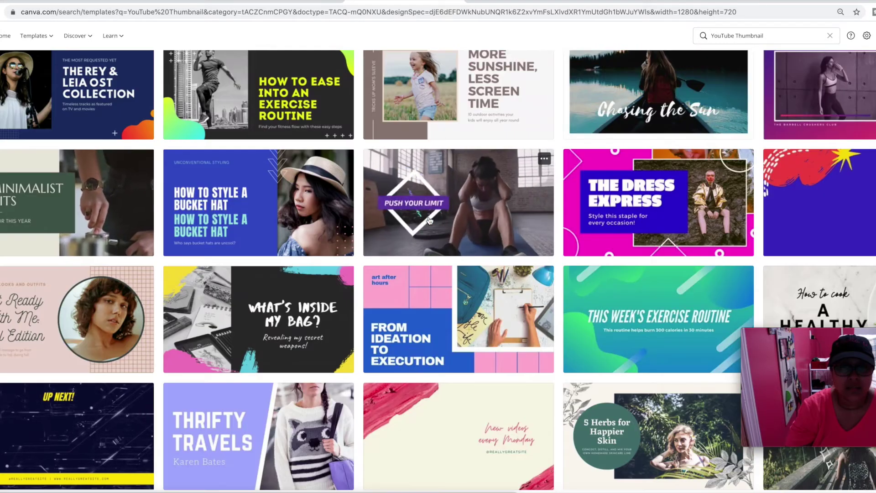
{"action": "scroll", "coordinate": [424, 235], "scroll_direction": "down", "scroll_amount": 3}
{"action": "scroll", "coordinate": [422, 235], "scroll_direction": "down", "scroll_amount": 10}
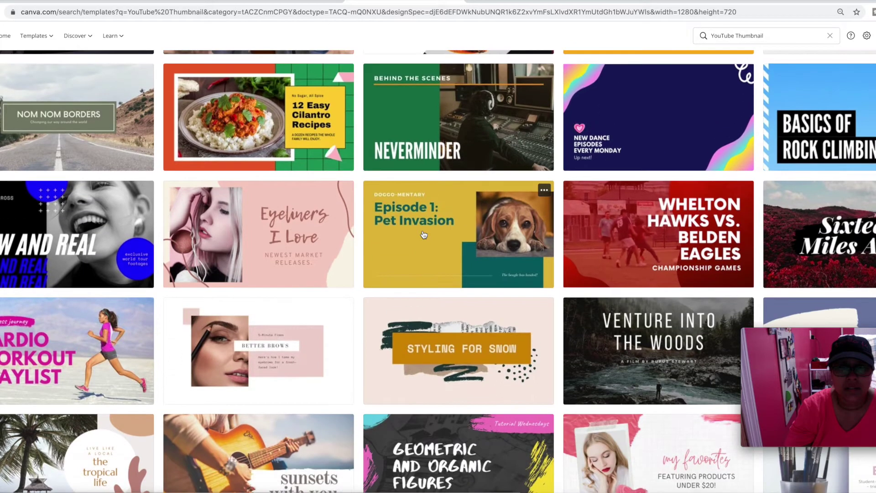
{"action": "left_click", "coordinate": [460, 223]}
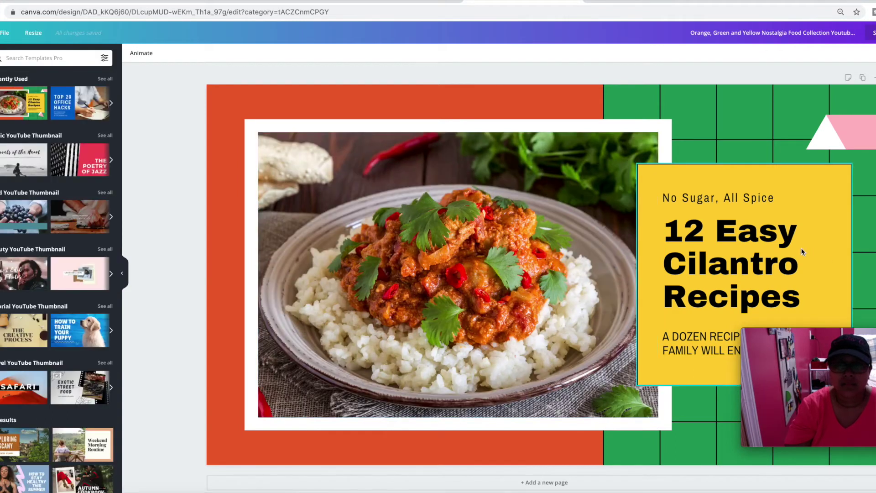
Replace the main heading in the yellow box with "My Simple Vegan Meal", starting a new line after "Simple".
{"action": "triple_click", "coordinate": [762, 231]}
{"action": "left_click", "coordinate": [796, 286]}
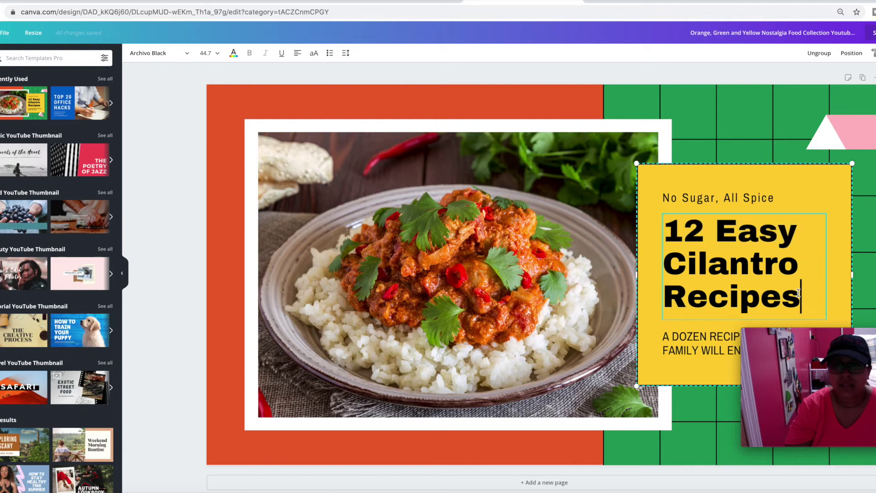
{"action": "key", "text": "ctrl+a"}
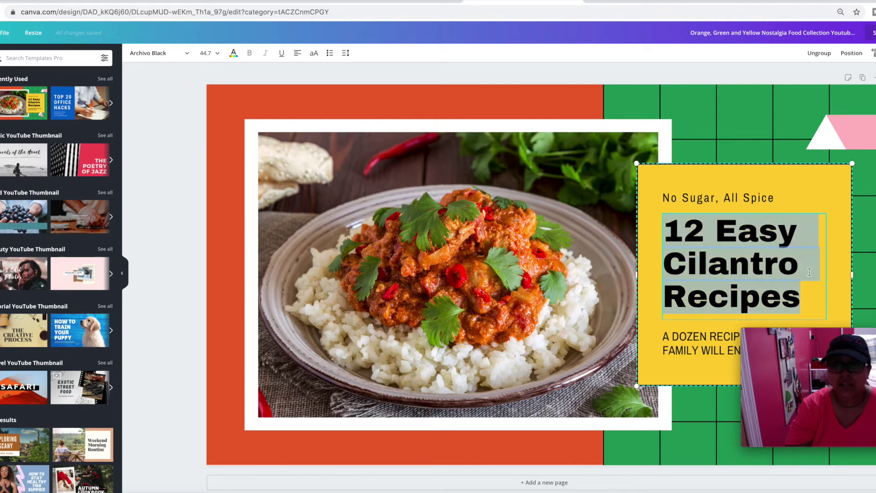
{"action": "type", "text": "My"}
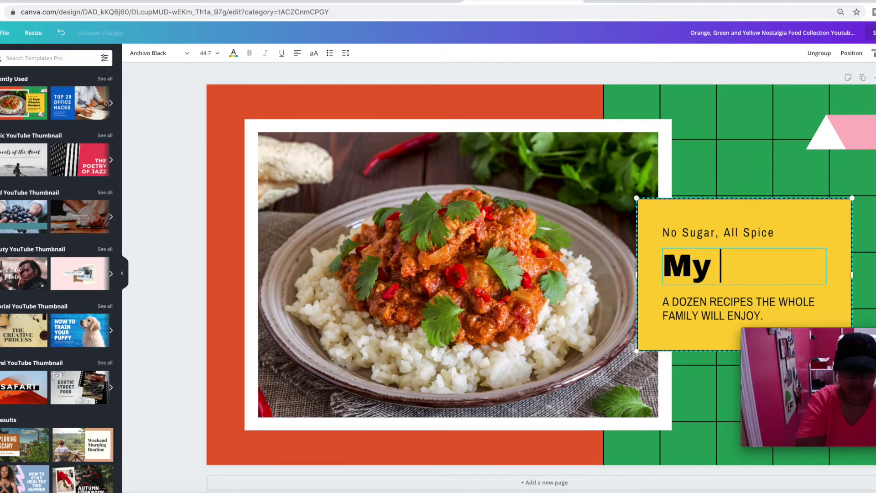
{"action": "type", "text": " Simple"}
{"action": "key", "text": "Return"}
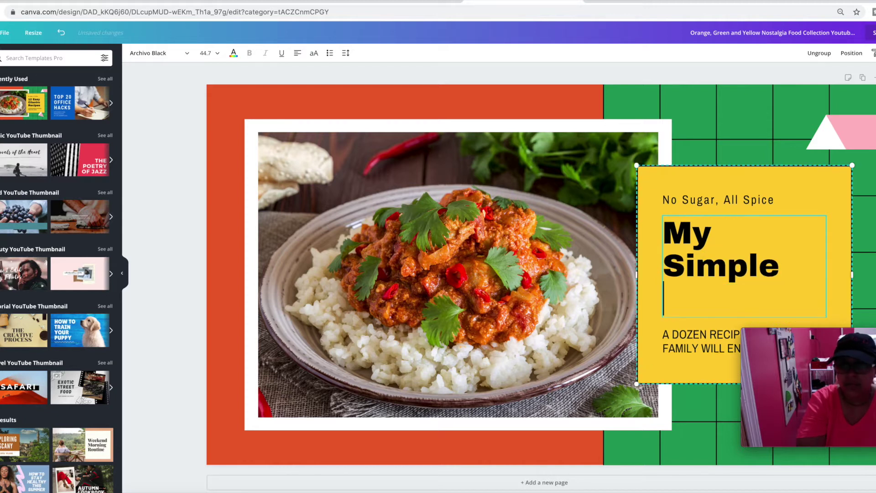
{"action": "type", "text": "Vegan Meal"}
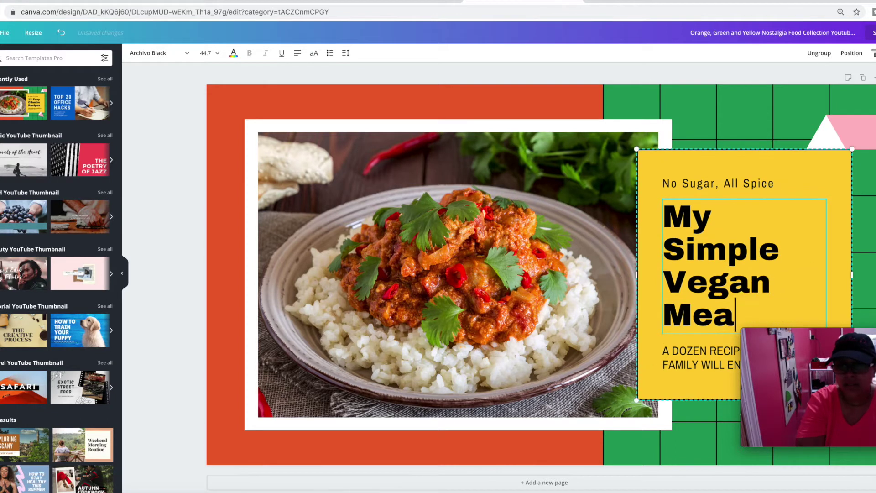
Change the small line above the heading to "Meatless Mondays" and the caption below it to "30 MINUTE MEAL".
{"action": "triple_click", "coordinate": [753, 182]}
{"action": "type", "text": "Meatless Tu"}
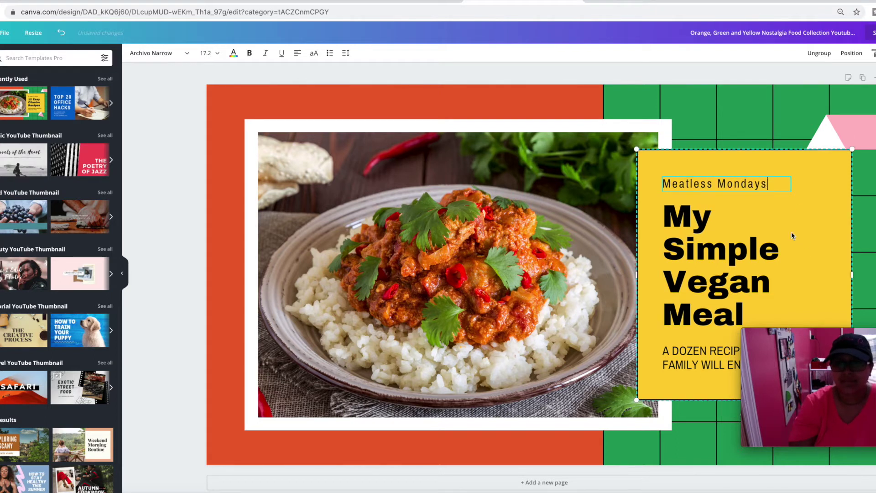
{"action": "triple_click", "coordinate": [709, 355]}
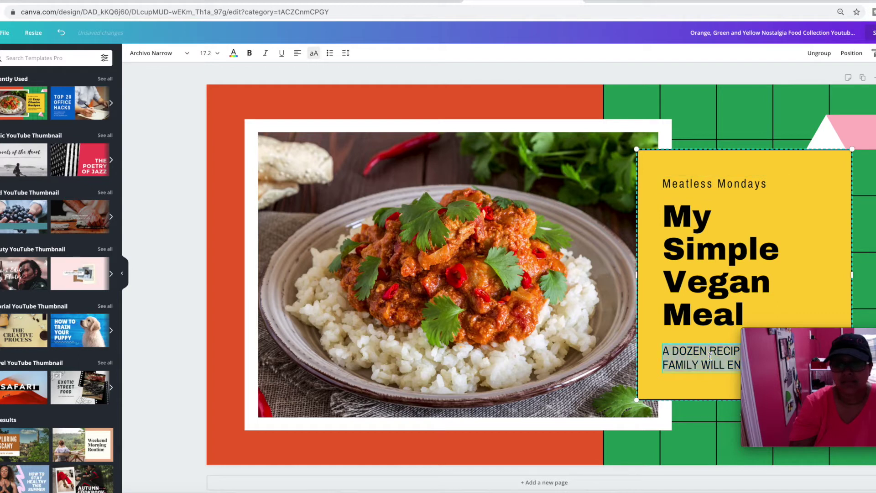
{"action": "type", "text": "30 MI"}
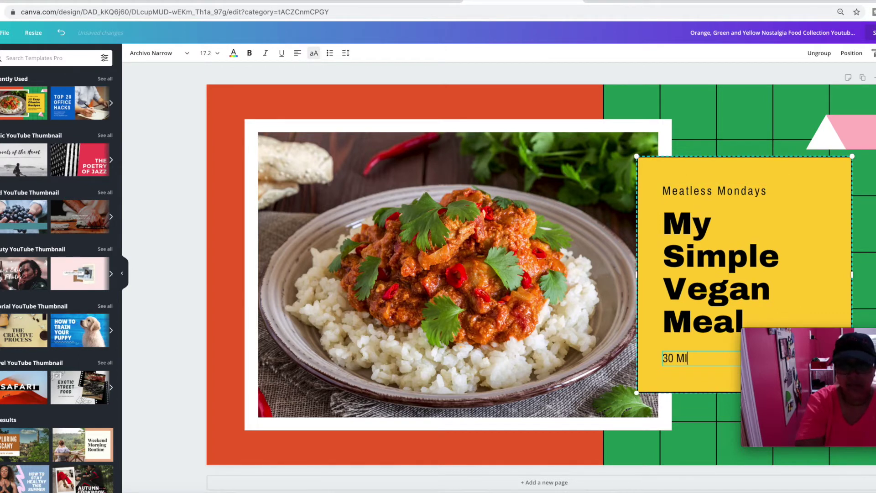
{"action": "type", "text": "NUTE MEAL"}
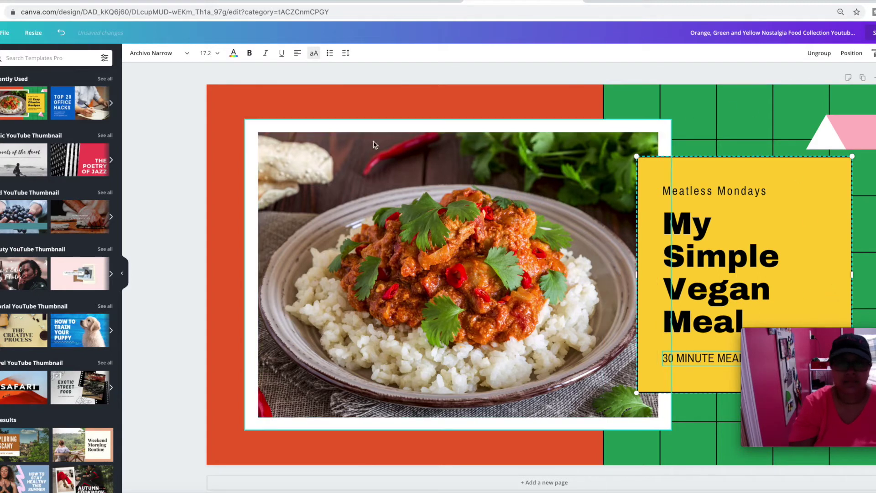
Search the photo library for "vegan salad".
{"action": "left_click", "coordinate": [165, 113]}
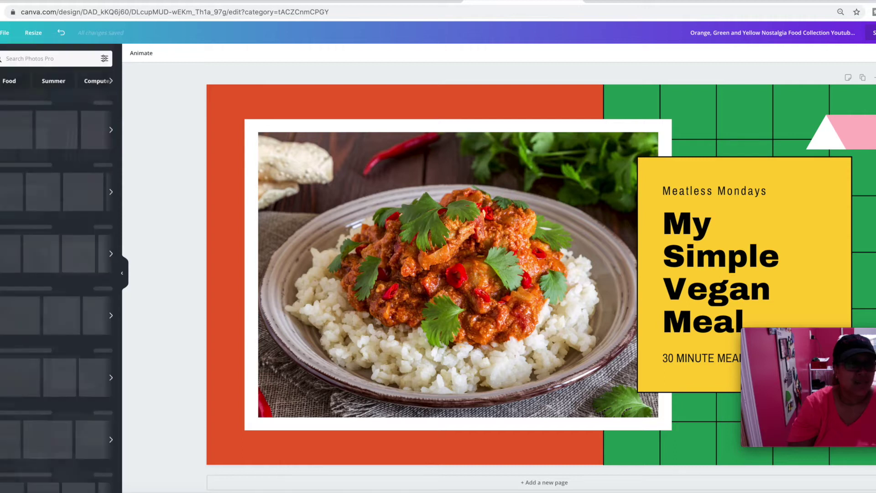
{"action": "left_click", "coordinate": [26, 58]}
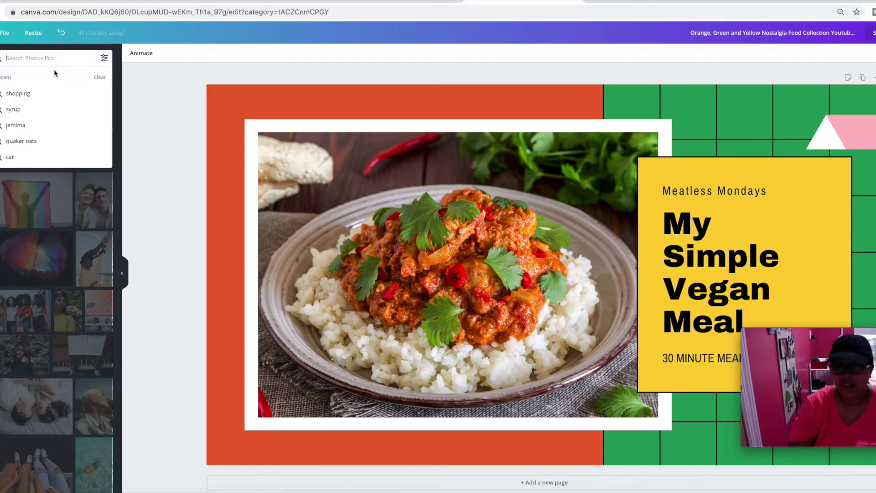
{"action": "type", "text": "vegan "}
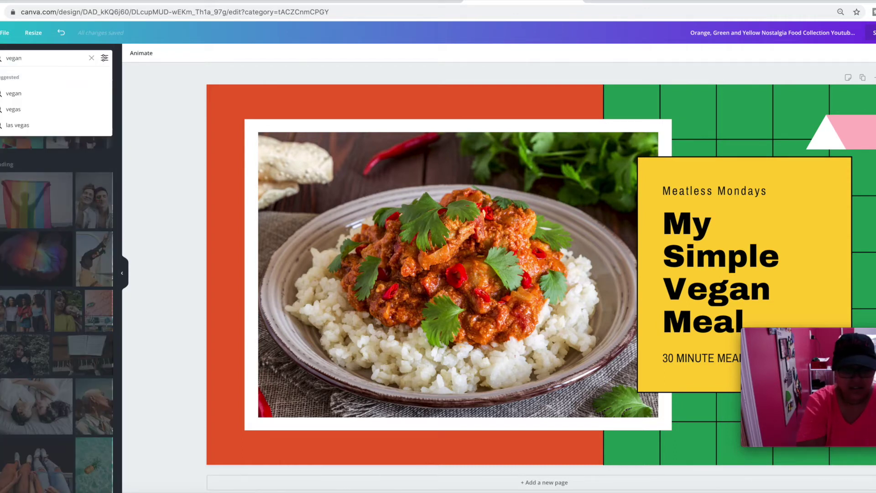
{"action": "type", "text": "salad"}
{"action": "key", "text": "Return"}
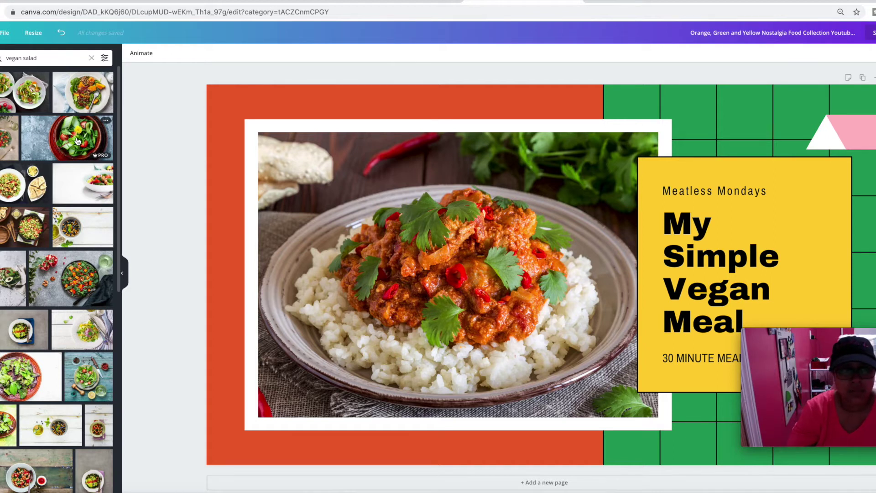
Replace the template's framed curry photo with the salad photo showing a yellow flower in a dark red bowl.
{"action": "left_click", "coordinate": [78, 141]}
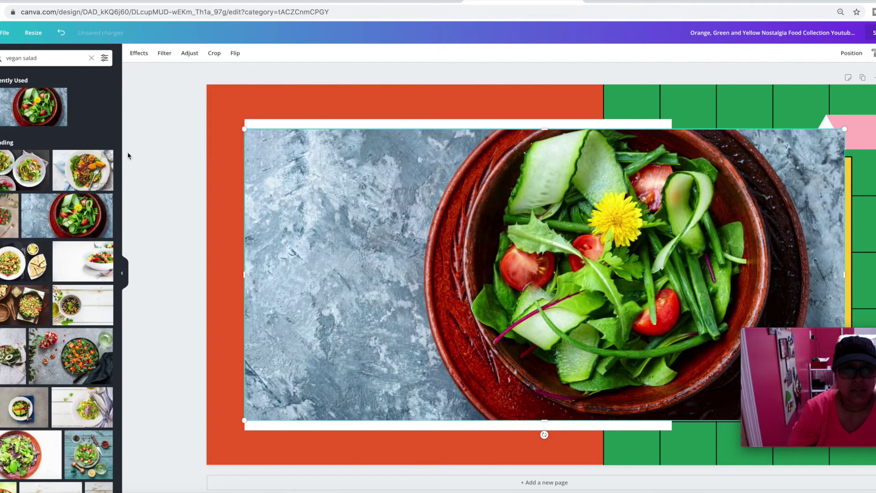
{"action": "key", "text": "ctrl+z"}
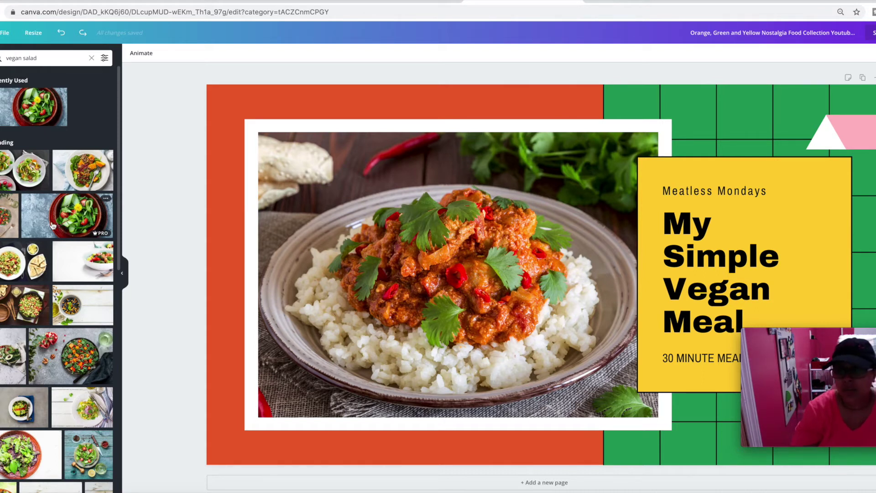
{"action": "left_click_drag", "start_coordinate": [46, 221], "coordinate": [44, 221]}
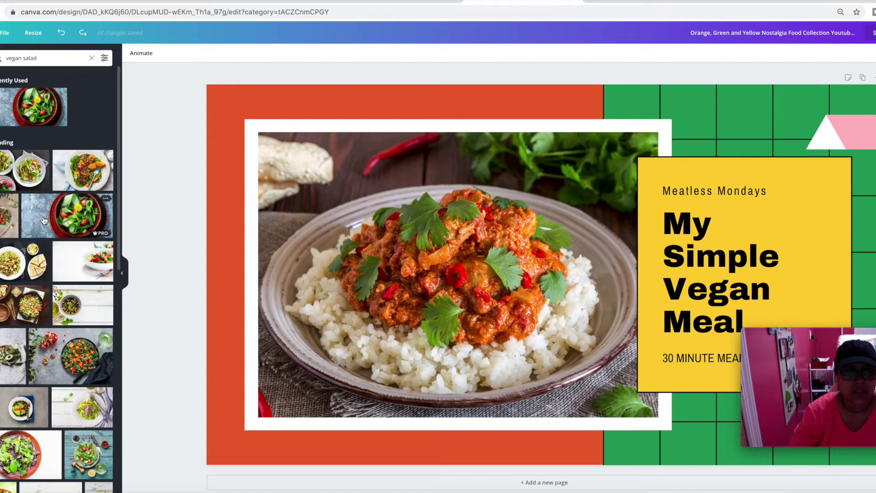
{"action": "left_click_drag", "start_coordinate": [44, 221], "coordinate": [265, 214]}
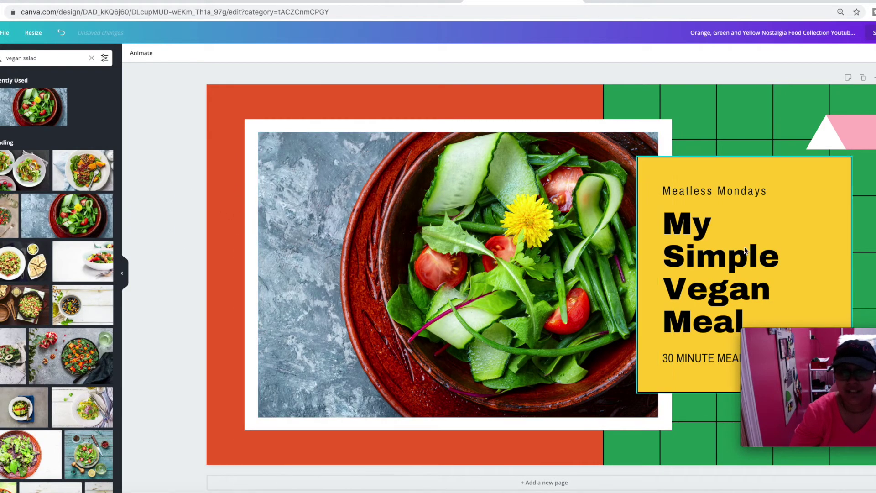
Shift the salad photo within its frame so the whole width of the bowl sits inside the crop.
{"action": "left_click", "coordinate": [501, 241]}
{"action": "double_click", "coordinate": [502, 240]}
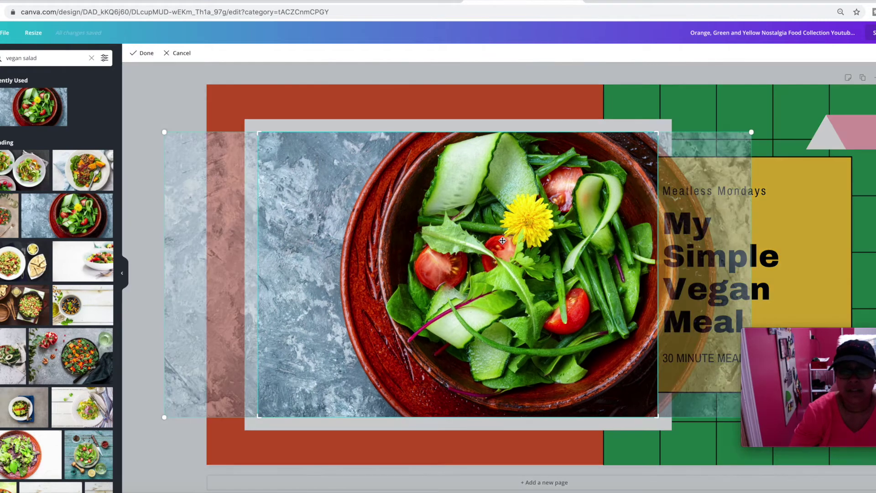
{"action": "left_click_drag", "start_coordinate": [502, 240], "coordinate": [452, 238]}
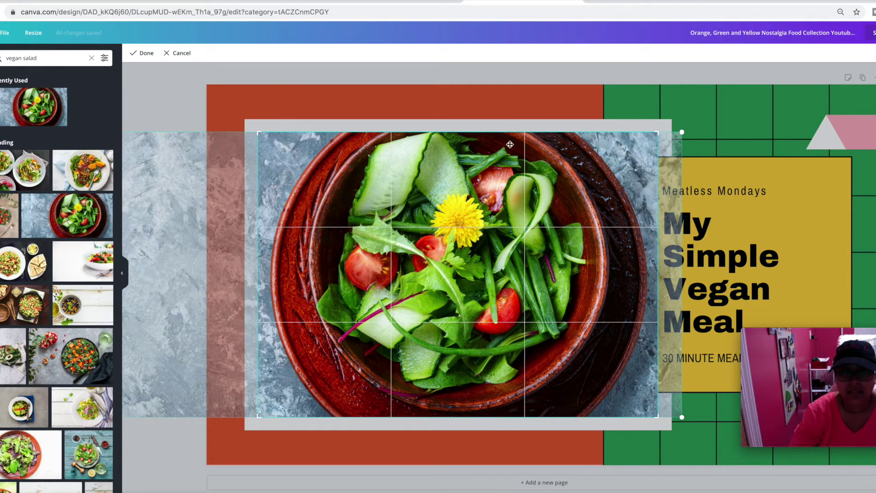
{"action": "left_click", "coordinate": [460, 93]}
Change the orange-red background behind the framed photo to dark red from the photo's colors.
{"action": "left_click", "coordinate": [385, 101]}
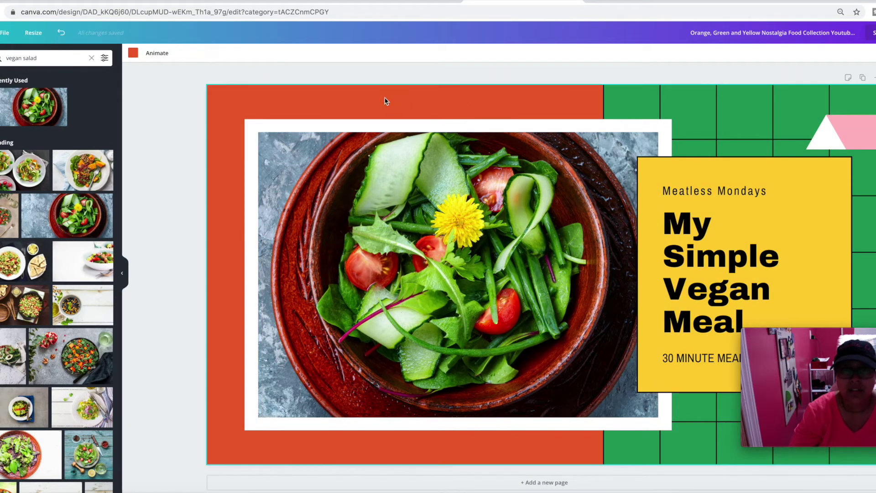
{"action": "left_click", "coordinate": [132, 54]}
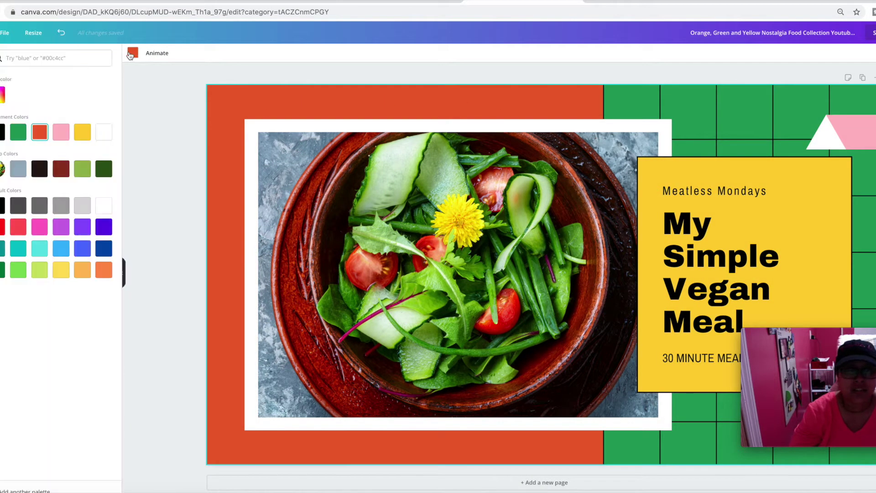
{"action": "left_click", "coordinate": [66, 170]}
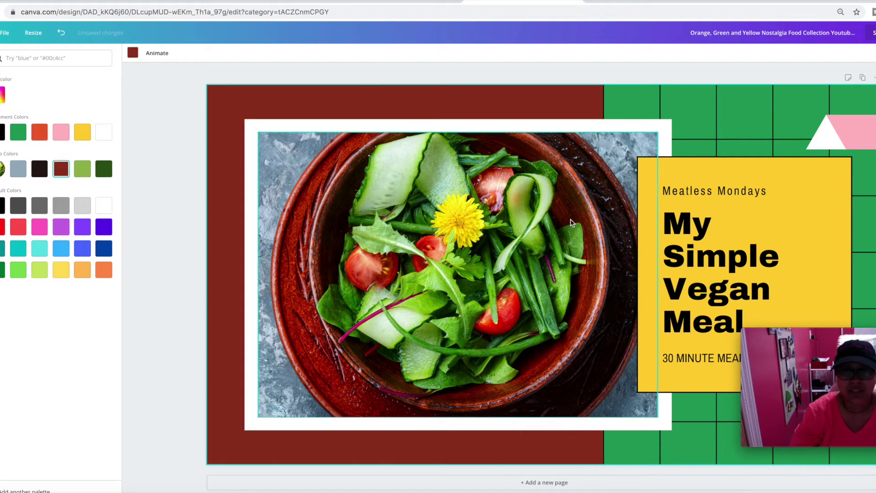
{"action": "left_click", "coordinate": [143, 88]}
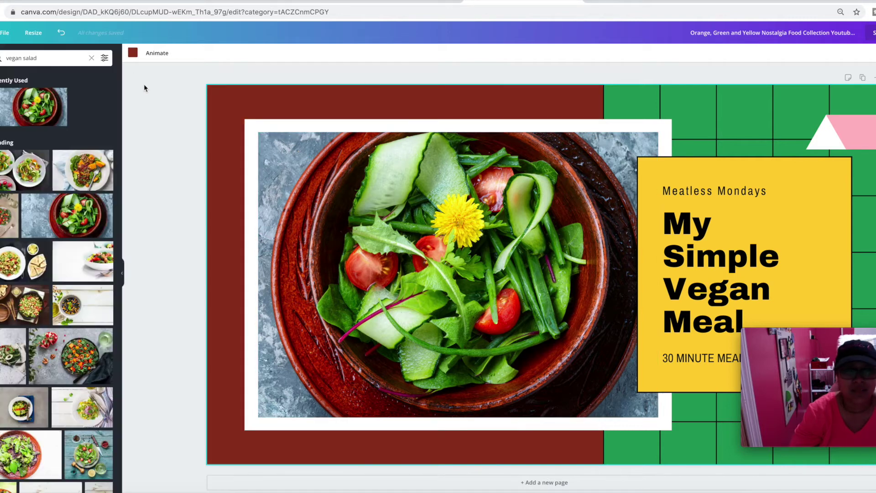
Recolor the yellow text box behind the heading to the light lime green #d0e484.
{"action": "left_click", "coordinate": [734, 174]}
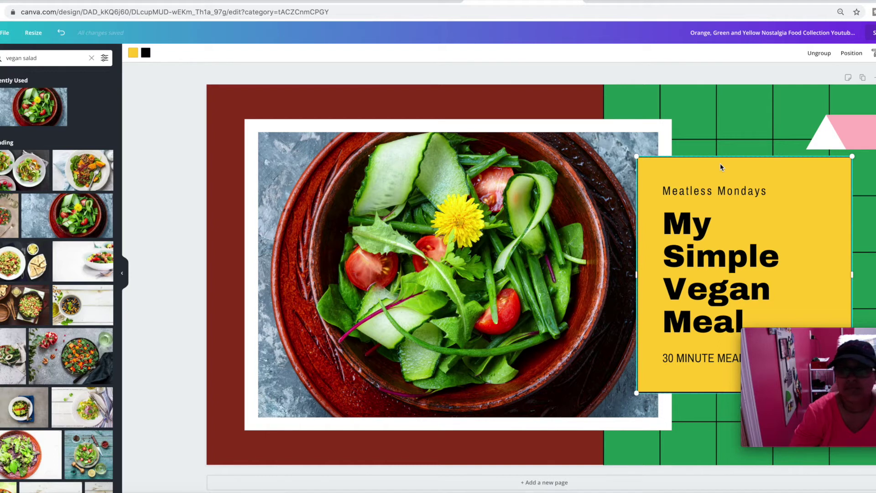
{"action": "left_click", "coordinate": [132, 54]}
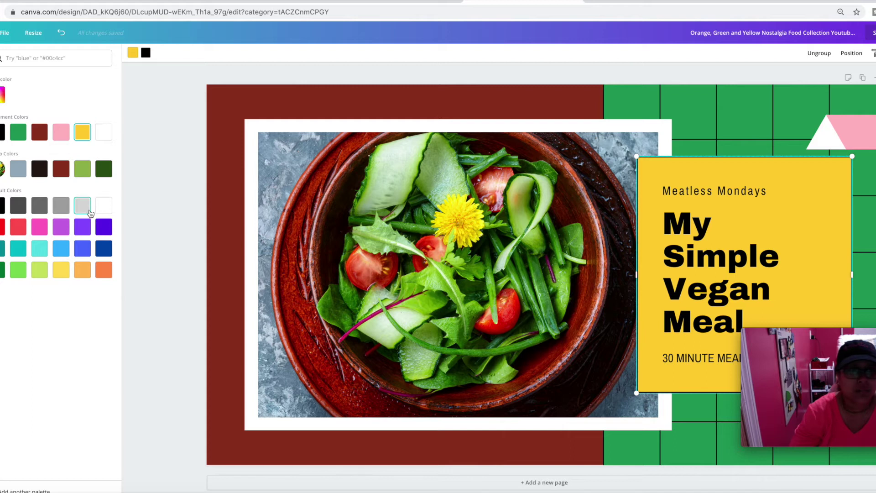
{"action": "left_click", "coordinate": [83, 169]}
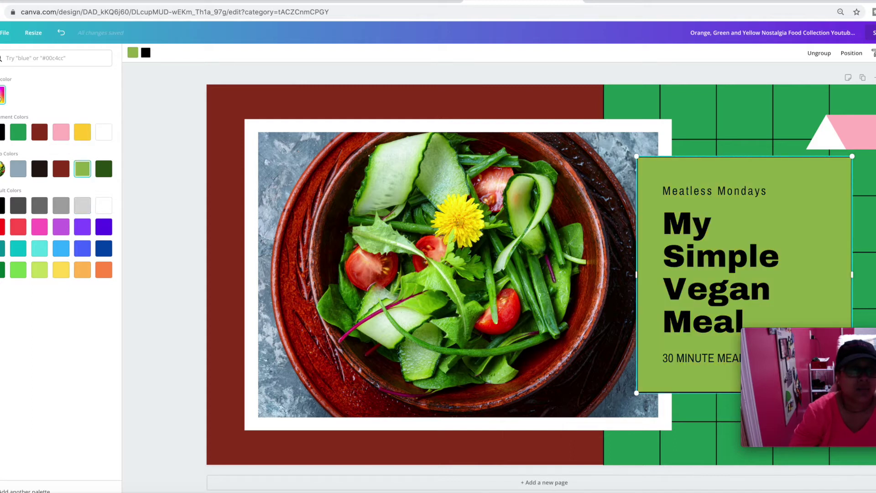
{"action": "left_click", "coordinate": [42, 275]}
{"action": "left_click", "coordinate": [3, 99]}
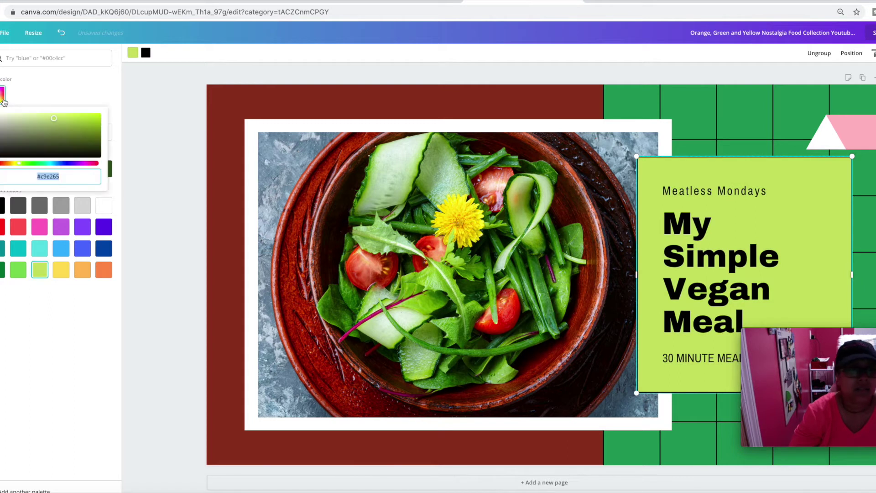
{"action": "left_click_drag", "start_coordinate": [53, 119], "coordinate": [23, 118]}
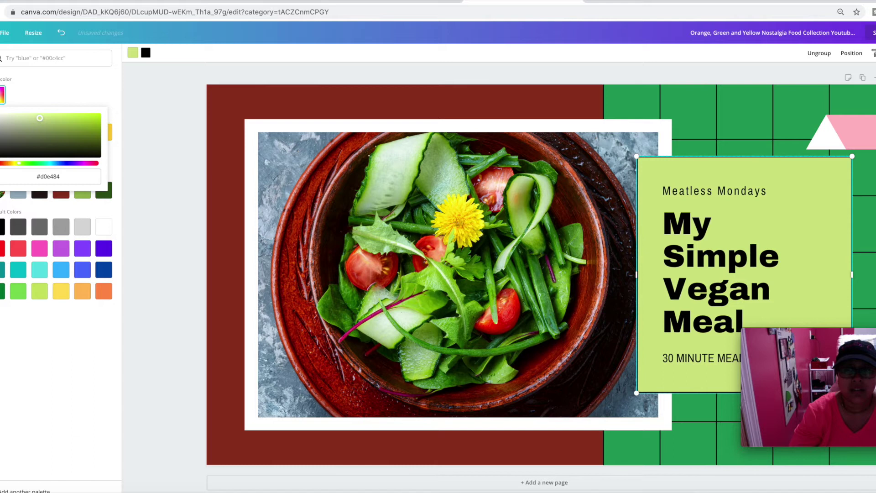
{"action": "left_click", "coordinate": [143, 93]}
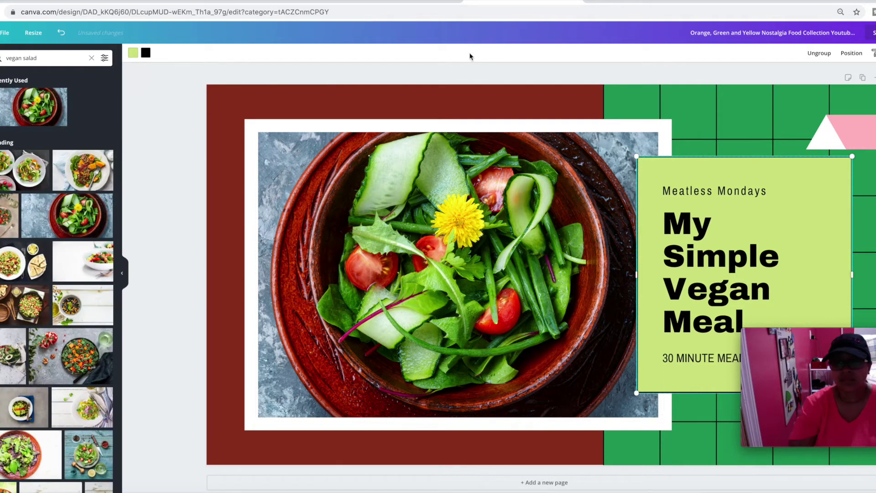
Delete the white-and-pink decorative shapes and the black grid lines from the green panel.
{"action": "left_click", "coordinate": [834, 139]}
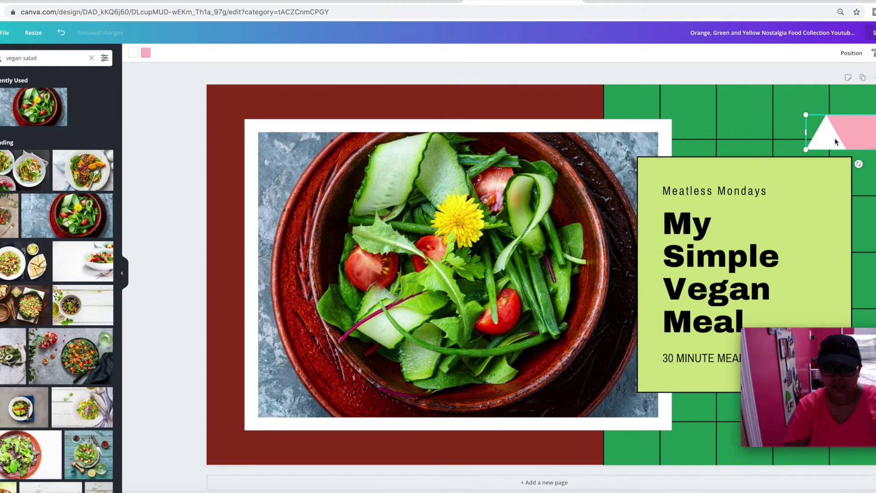
{"action": "key", "text": "Delete"}
{"action": "left_click", "coordinate": [834, 137]}
{"action": "double_click", "coordinate": [714, 135]}
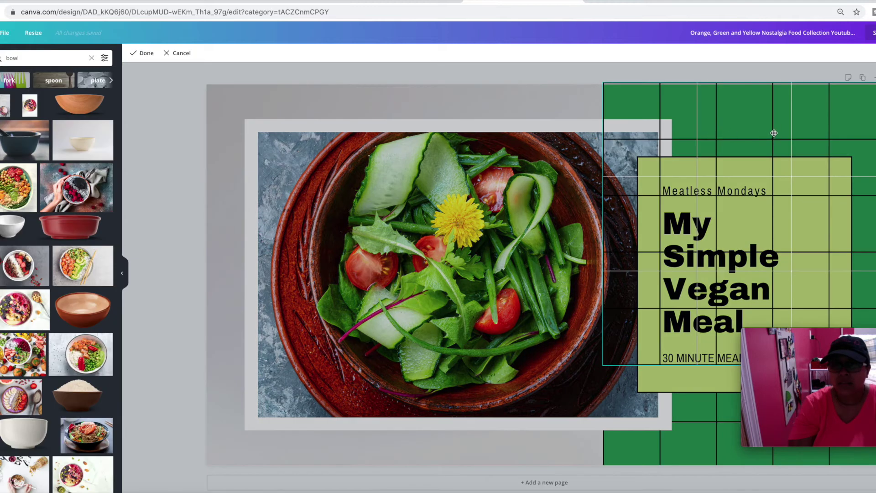
{"action": "key", "text": "Return"}
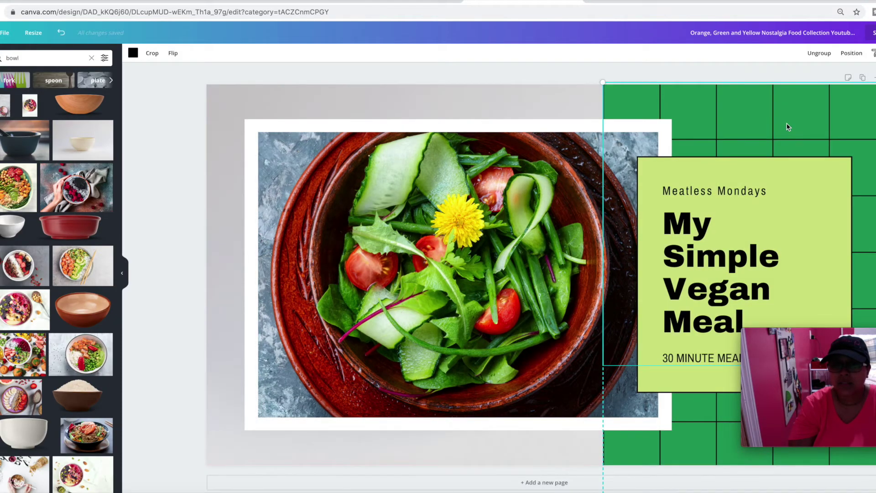
{"action": "key", "text": "Delete"}
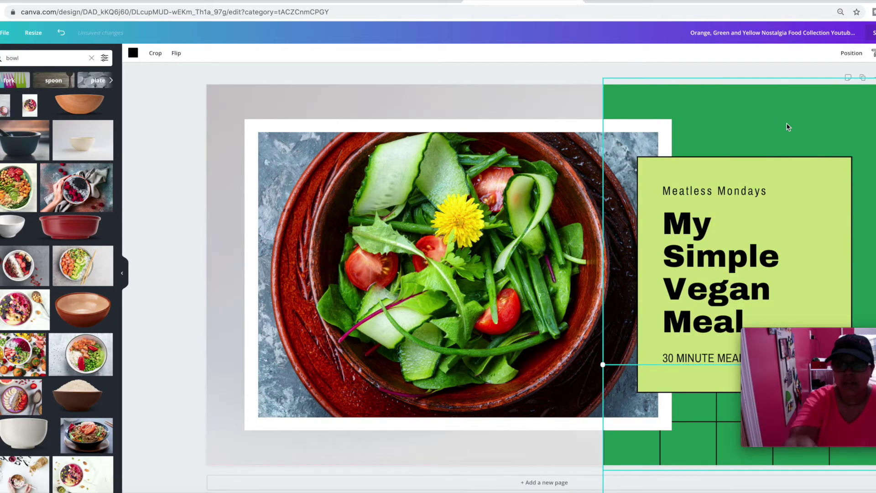
{"action": "scroll", "coordinate": [694, 426], "scroll_direction": "down", "scroll_amount": 3}
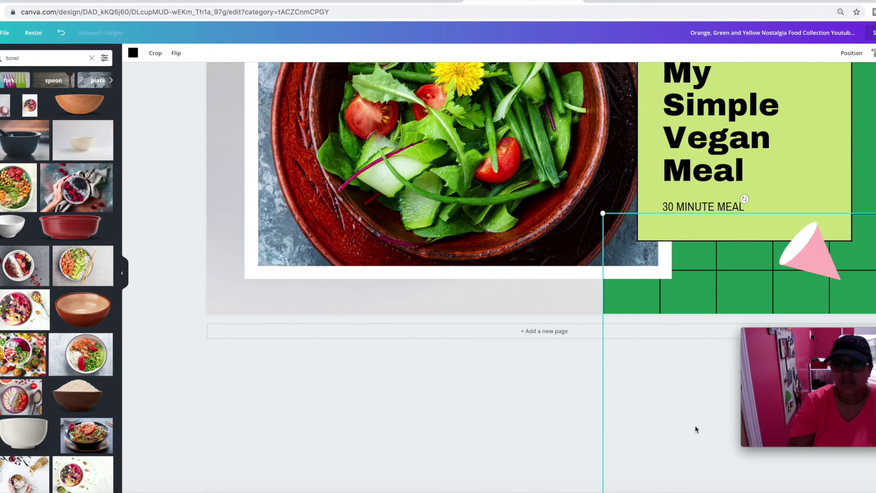
{"action": "key", "text": "Delete"}
{"action": "scroll", "coordinate": [706, 396], "scroll_direction": "up", "scroll_amount": 3}
{"action": "left_click_drag", "start_coordinate": [821, 332], "coordinate": [822, 78]}
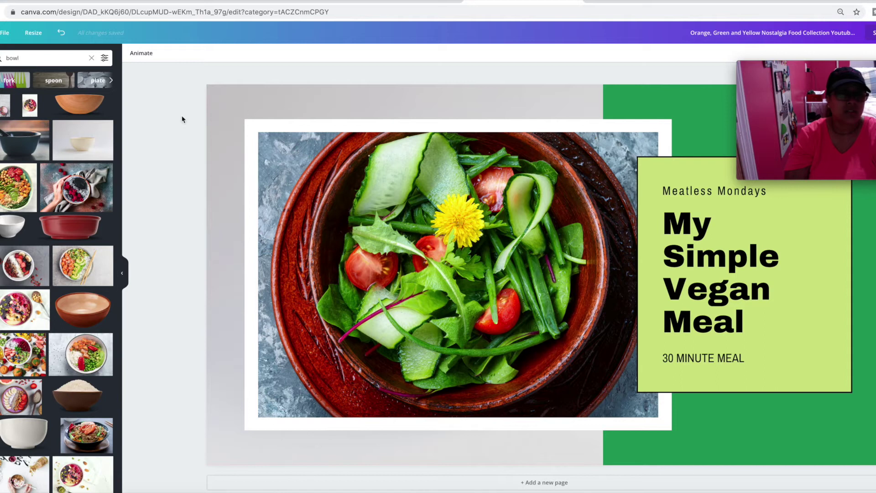
Try the Peony filter on the salad photo, and apply the Dare filter at intensity 50 instead.
{"action": "left_click", "coordinate": [215, 91]}
{"action": "left_click", "coordinate": [213, 53]}
{"action": "double_click", "coordinate": [434, 211]}
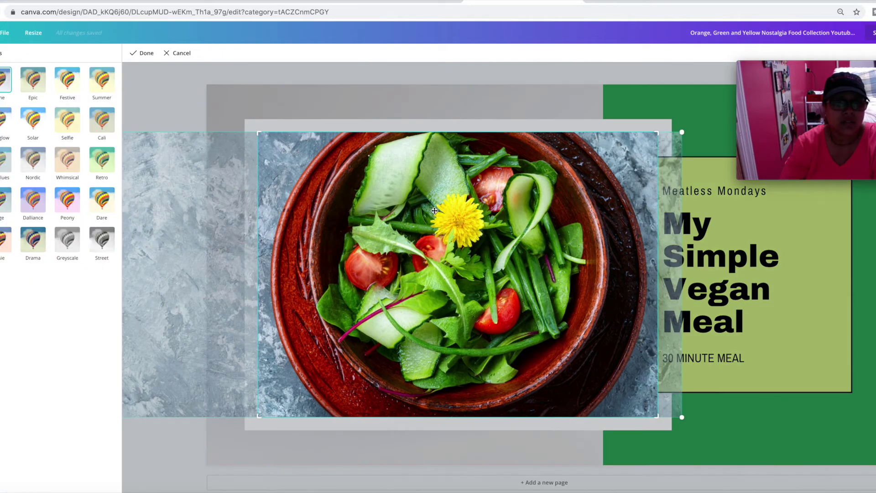
{"action": "left_click", "coordinate": [69, 202]}
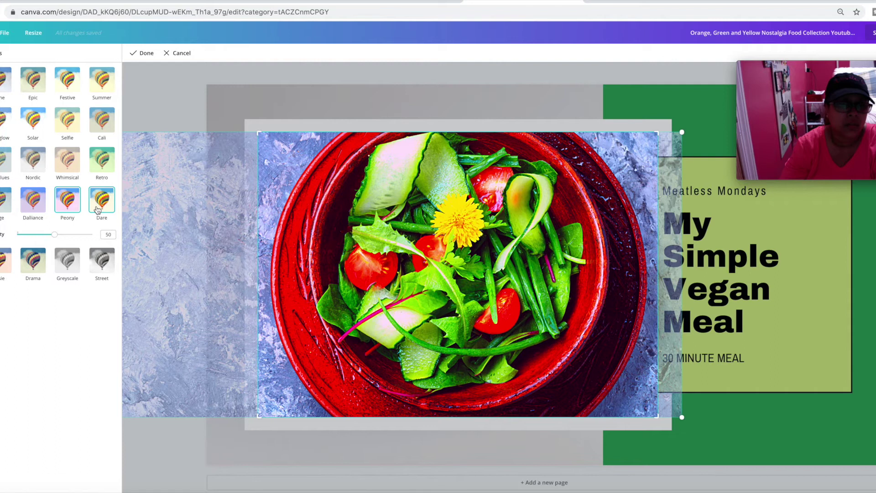
{"action": "left_click", "coordinate": [97, 209]}
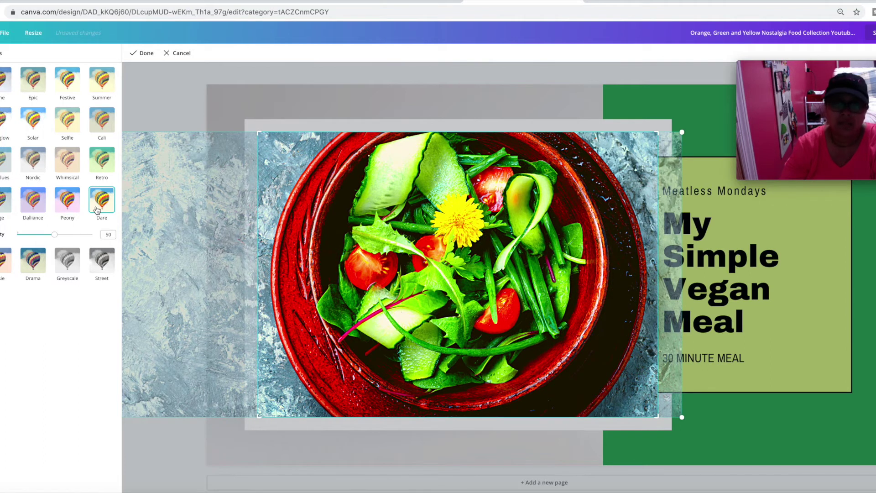
{"action": "left_click", "coordinate": [338, 74]}
Align the salad photo with the design's upper-left corner, enlarge it to fill the full height, and delete the green panel.
{"action": "left_click_drag", "start_coordinate": [414, 192], "coordinate": [359, 145]}
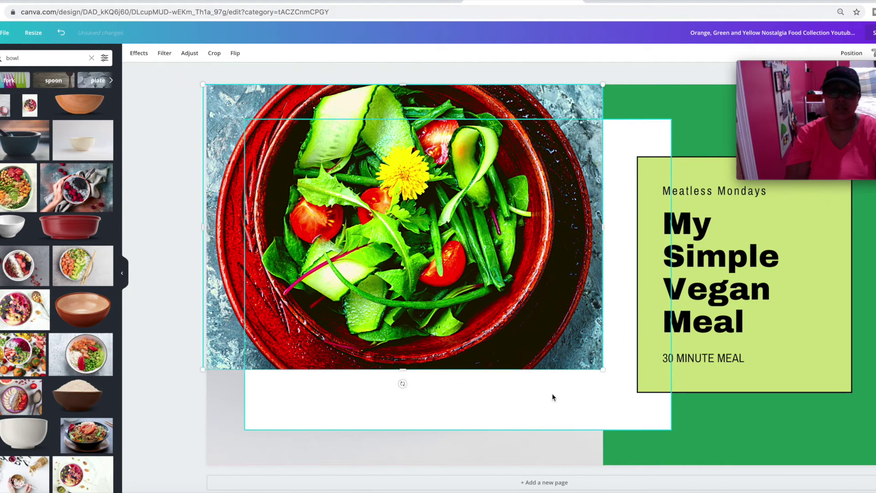
{"action": "left_click_drag", "start_coordinate": [599, 374], "coordinate": [779, 492]}
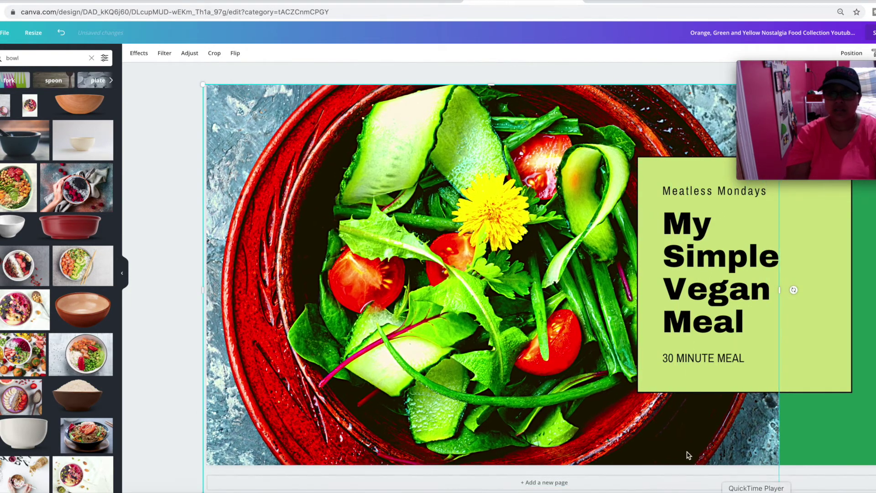
{"action": "left_click", "coordinate": [194, 330]}
{"action": "left_click_drag", "start_coordinate": [382, 332], "coordinate": [337, 317]}
{"action": "left_click", "coordinate": [186, 319]}
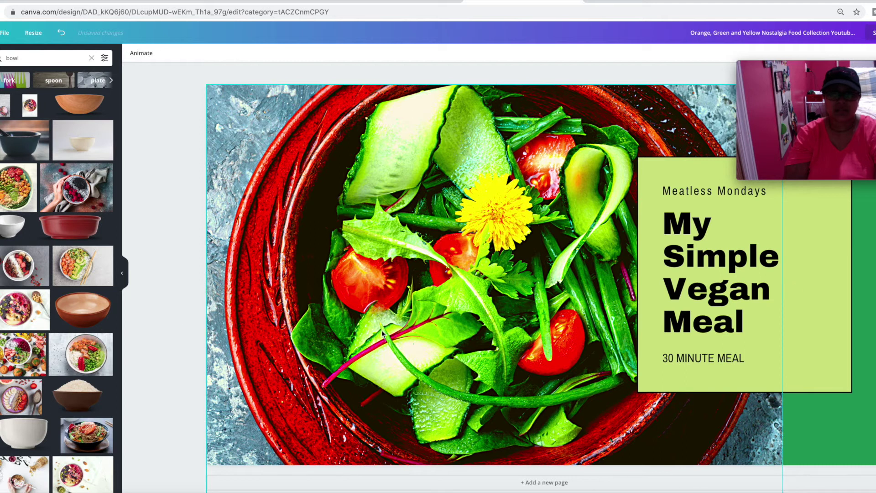
{"action": "left_click", "coordinate": [833, 456]}
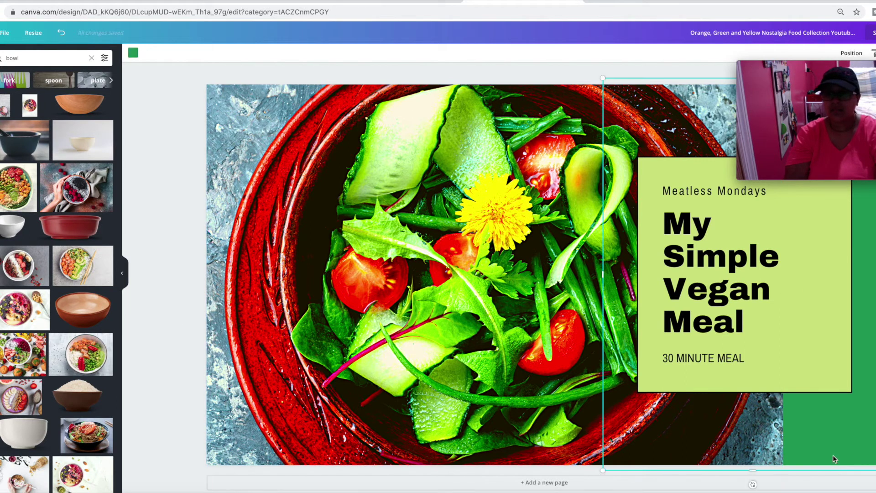
{"action": "key", "text": "Delete"}
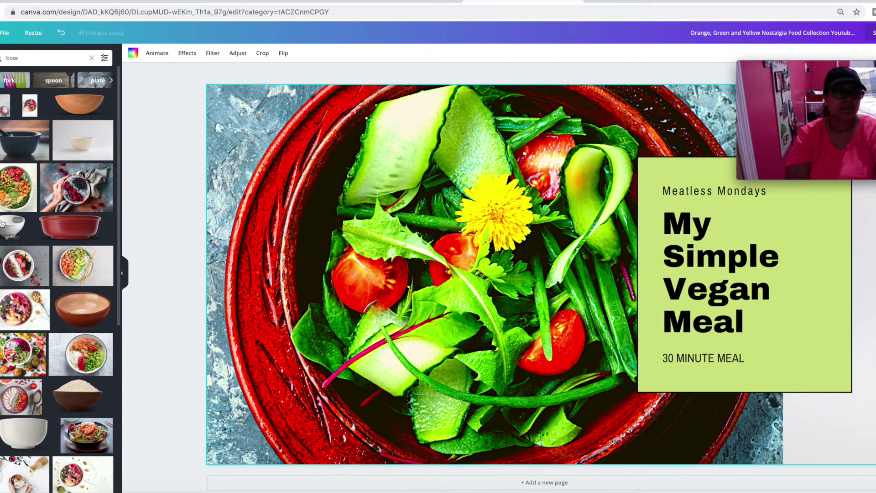
Try replacing the salad photo with the white bowl image, and undo the replacement.
{"action": "left_click_drag", "start_coordinate": [84, 224], "coordinate": [217, 206]}
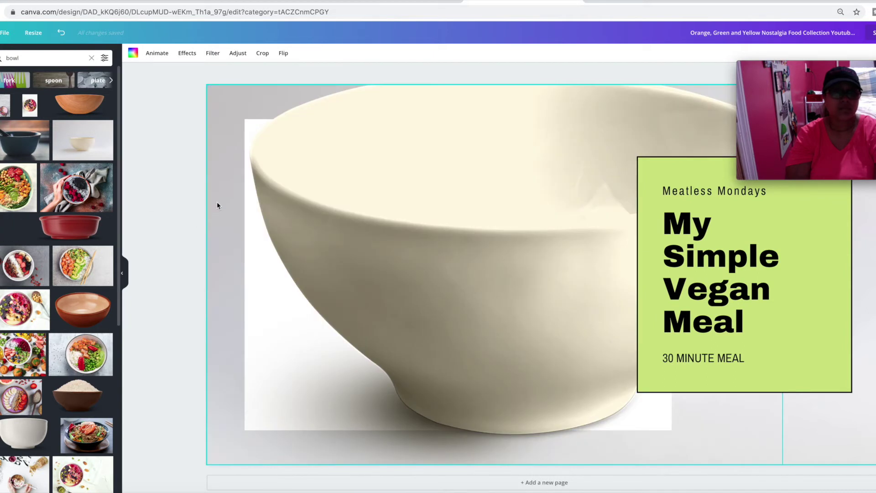
{"action": "key", "text": "ctrl+z"}
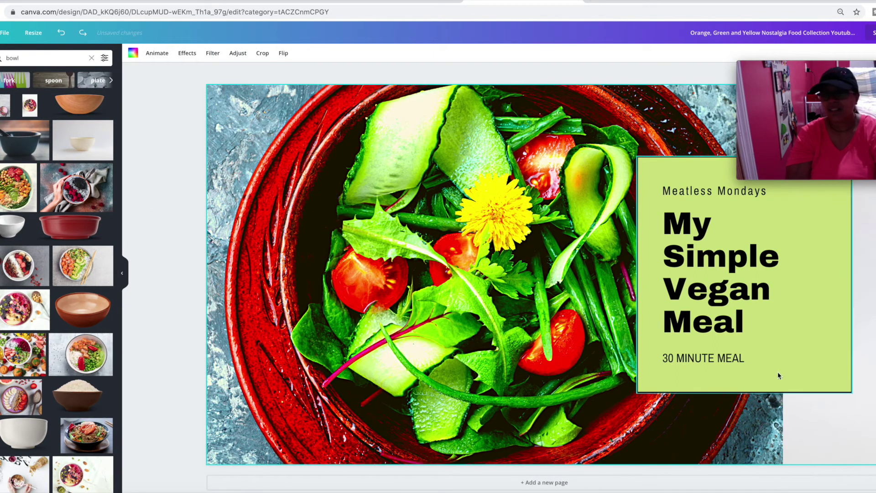
Shift the text box further right, and enlarge and reposition the salad photo inside its frame so the bowl fills it.
{"action": "left_click_drag", "start_coordinate": [820, 355], "coordinate": [860, 332]}
{"action": "double_click", "coordinate": [237, 127]}
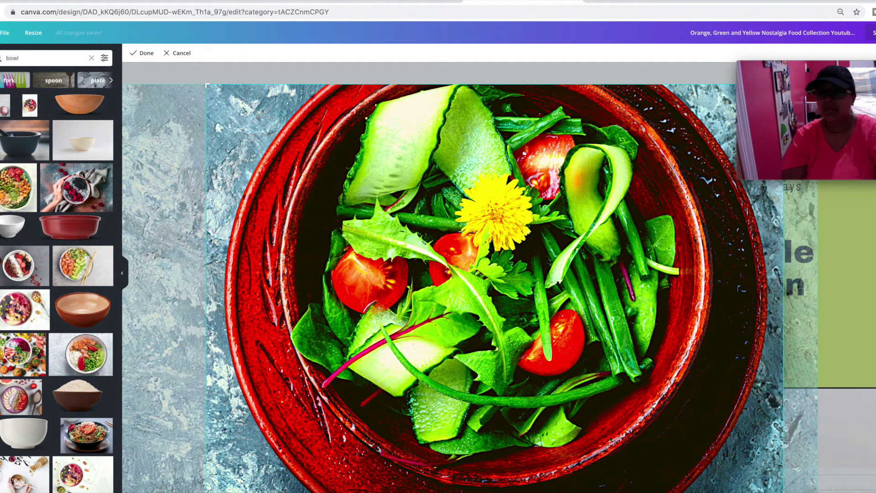
{"action": "left_click_drag", "start_coordinate": [874, 490], "coordinate": [874, 490]}
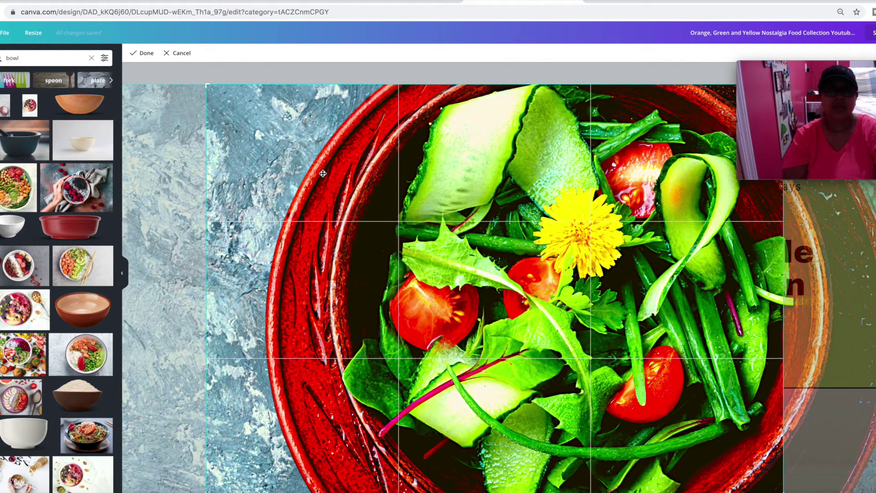
{"action": "left_click", "coordinate": [264, 76]}
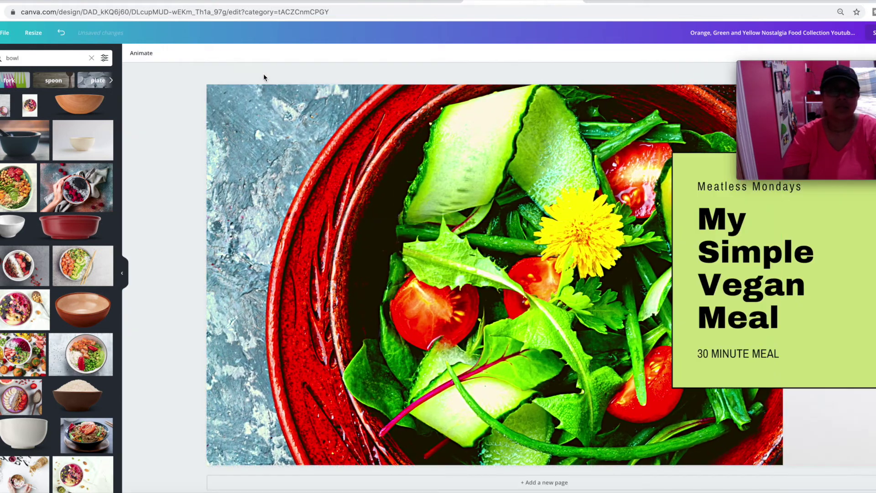
{"action": "double_click", "coordinate": [294, 141]}
{"action": "left_click_drag", "start_coordinate": [486, 182], "coordinate": [436, 178]}
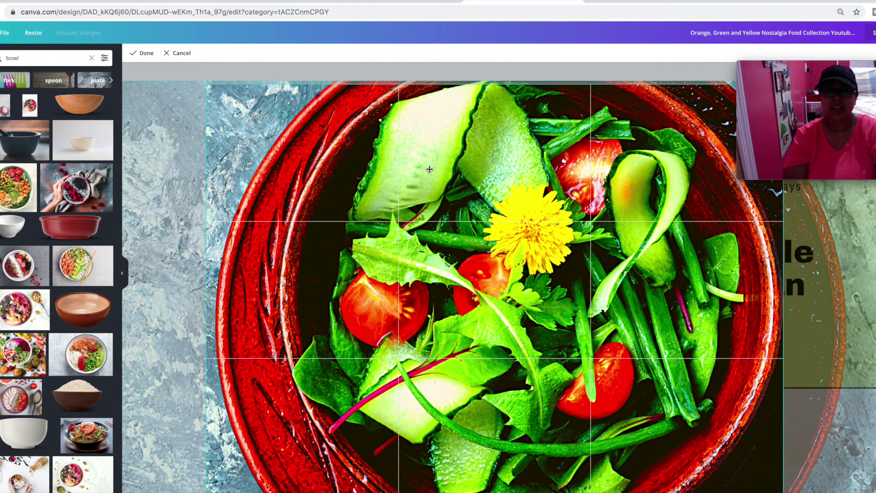
{"action": "left_click", "coordinate": [360, 71]}
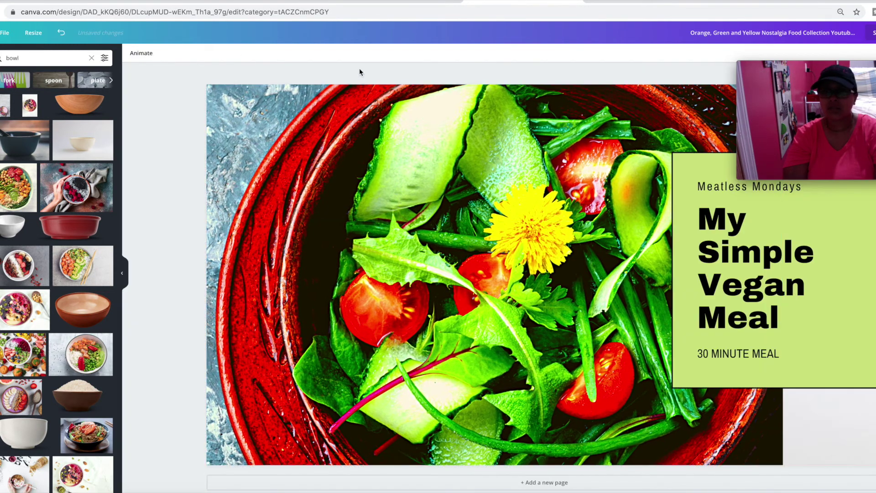
Recolor the lime green text box behind the heading to white.
{"action": "left_click", "coordinate": [864, 306]}
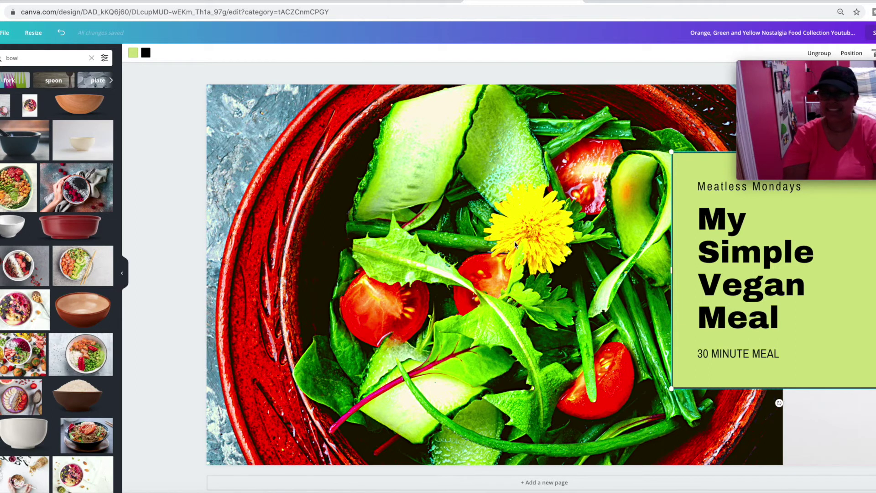
{"action": "left_click", "coordinate": [133, 52]}
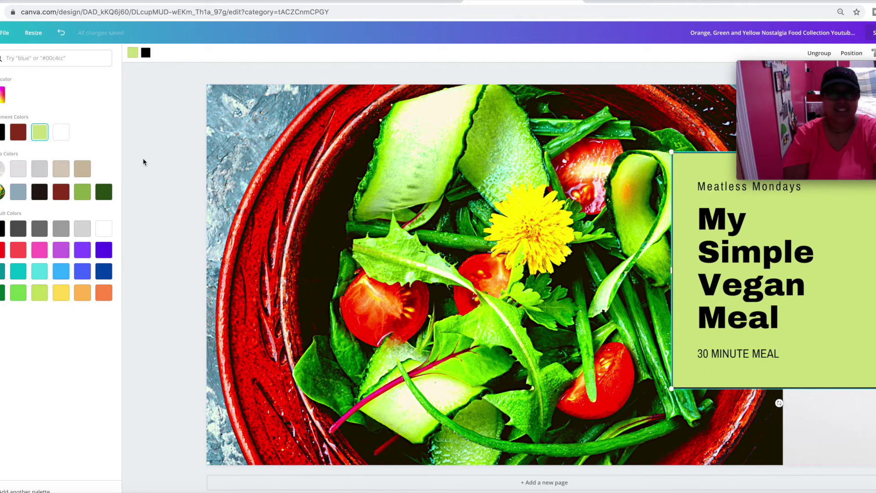
{"action": "left_click", "coordinate": [62, 133]}
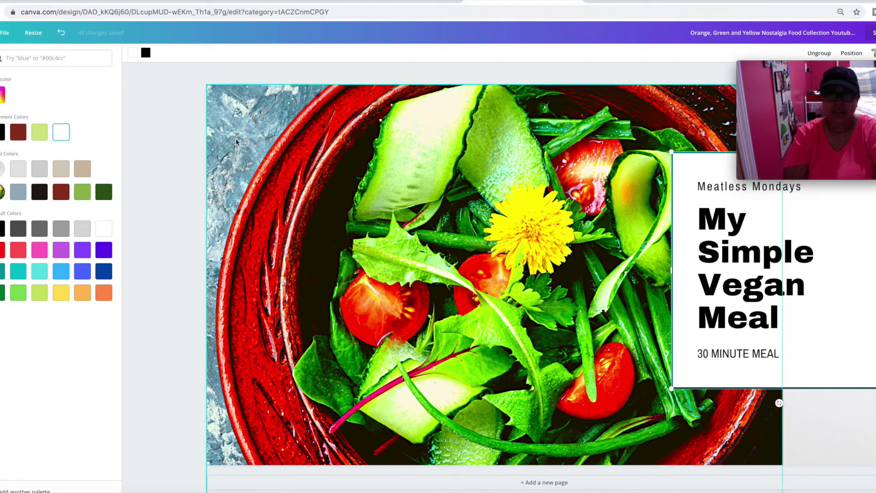
Move the grouped text box onto the left part of the salad photo and ungroup it.
{"action": "left_click", "coordinate": [761, 288]}
{"action": "left_click", "coordinate": [756, 192]}
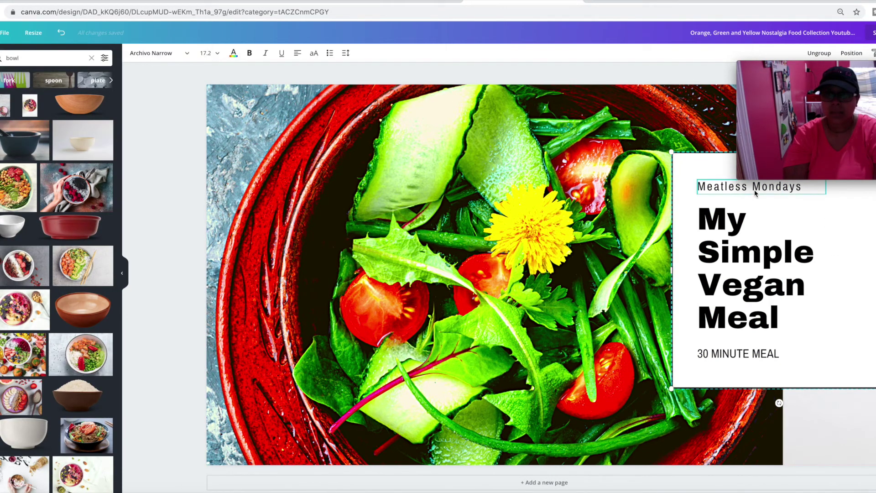
{"action": "left_click_drag", "start_coordinate": [693, 159], "coordinate": [317, 137]}
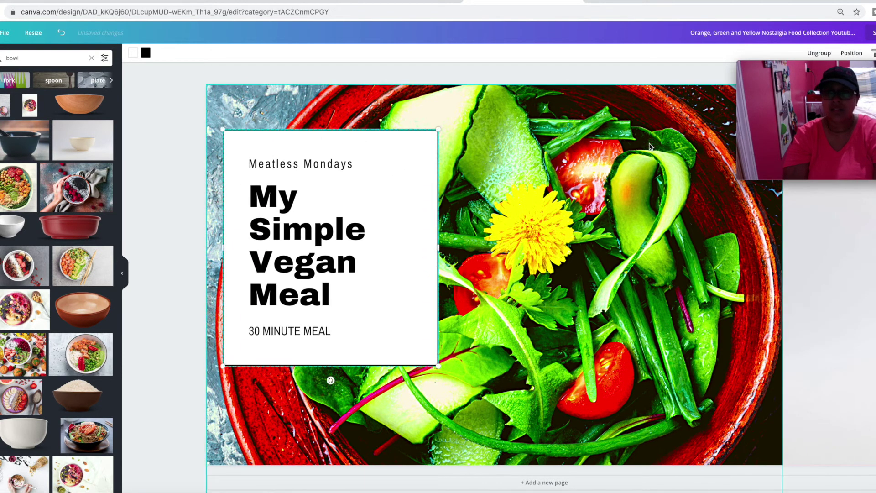
{"action": "left_click", "coordinate": [819, 53]}
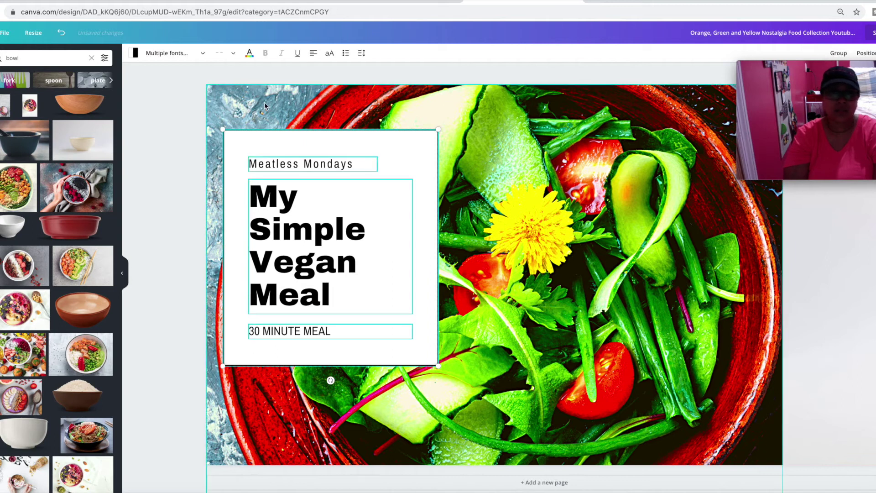
{"action": "left_click", "coordinate": [184, 107]}
Make the "Meatless Mondays" text red and bold.
{"action": "left_click", "coordinate": [287, 164]}
{"action": "left_click", "coordinate": [233, 53]}
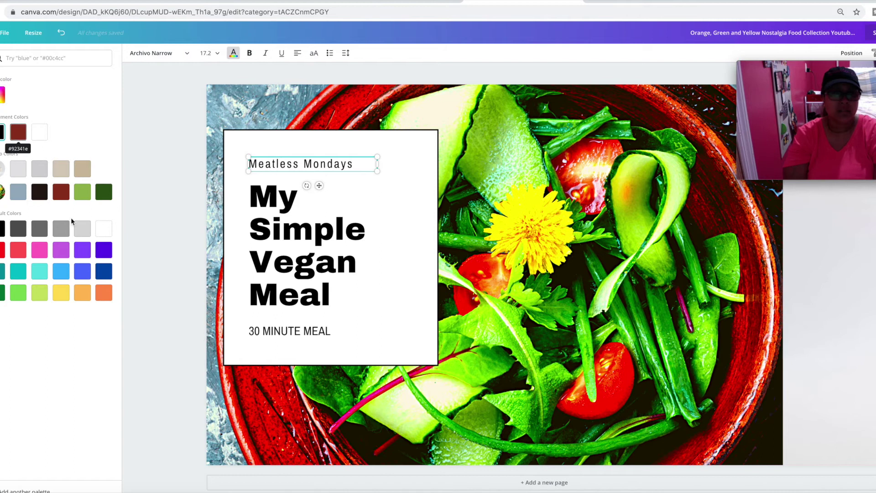
{"action": "left_click", "coordinate": [2, 249]}
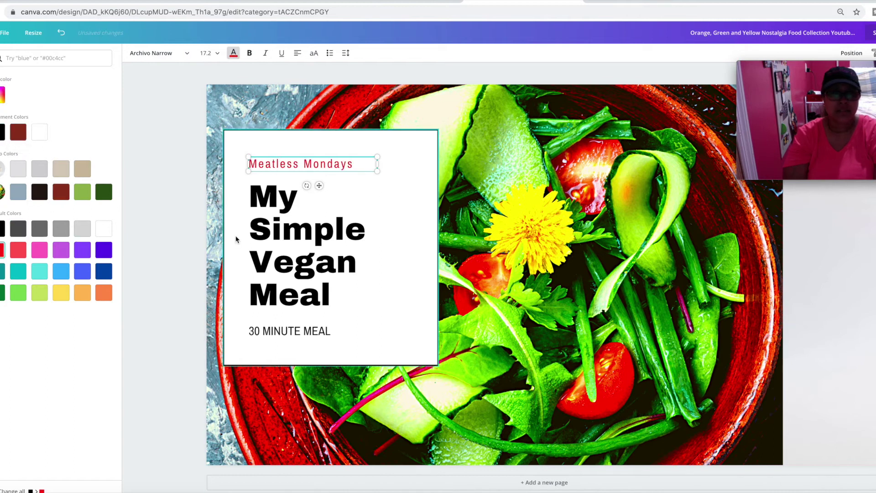
{"action": "left_click", "coordinate": [250, 54]}
Try coral red and light blue on the "My Simple Vegan Meal" heading, and color it dark green instead.
{"action": "left_click", "coordinate": [297, 220]}
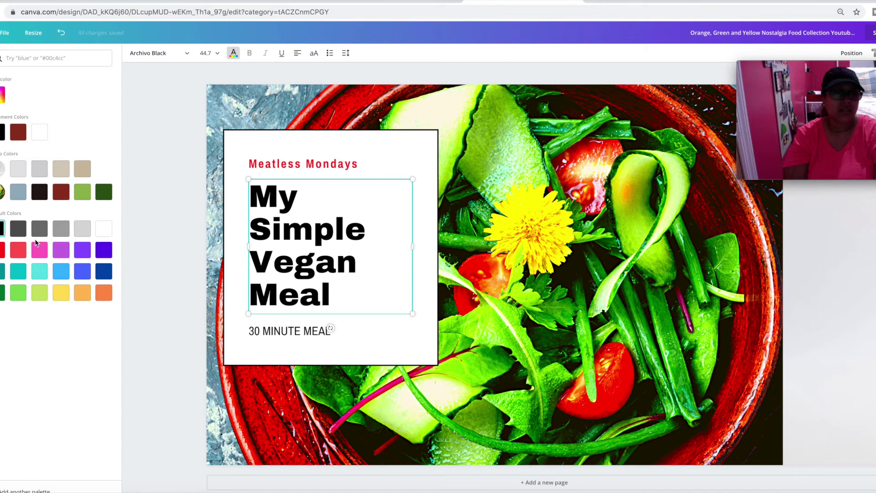
{"action": "left_click", "coordinate": [15, 252]}
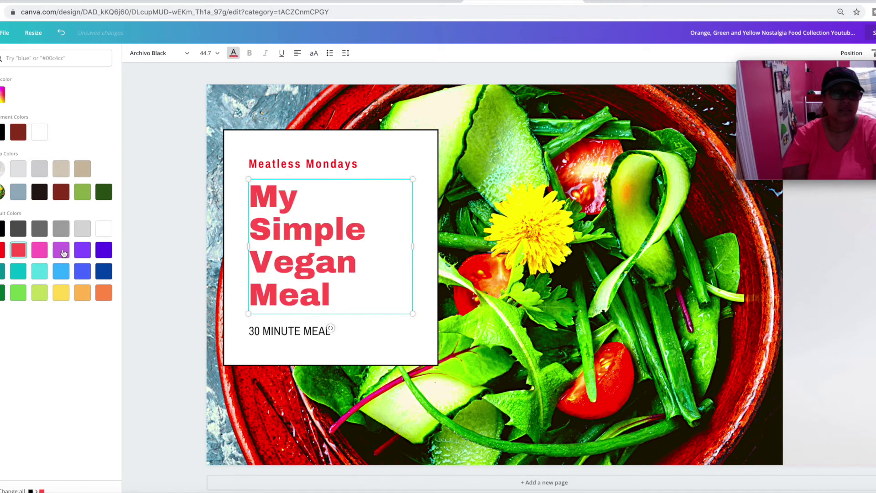
{"action": "left_click", "coordinate": [61, 271]}
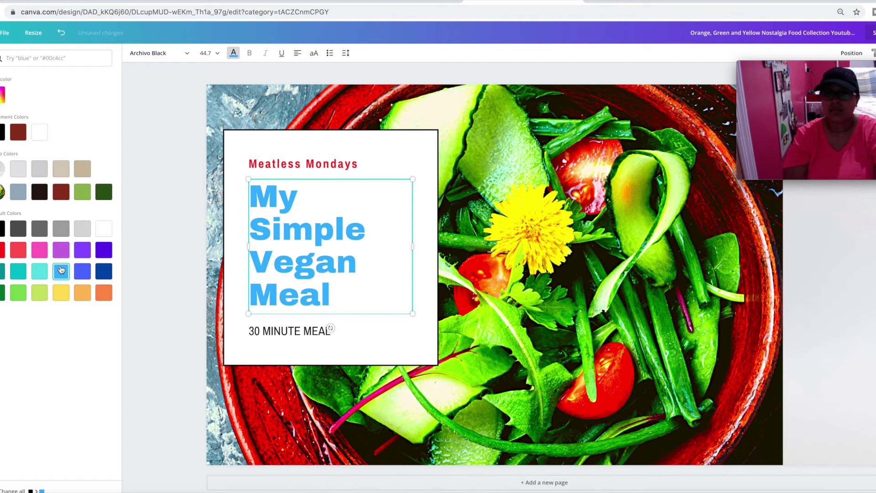
{"action": "left_click", "coordinate": [19, 294]}
{"action": "left_click", "coordinate": [1, 293]}
{"action": "left_click", "coordinate": [321, 329]}
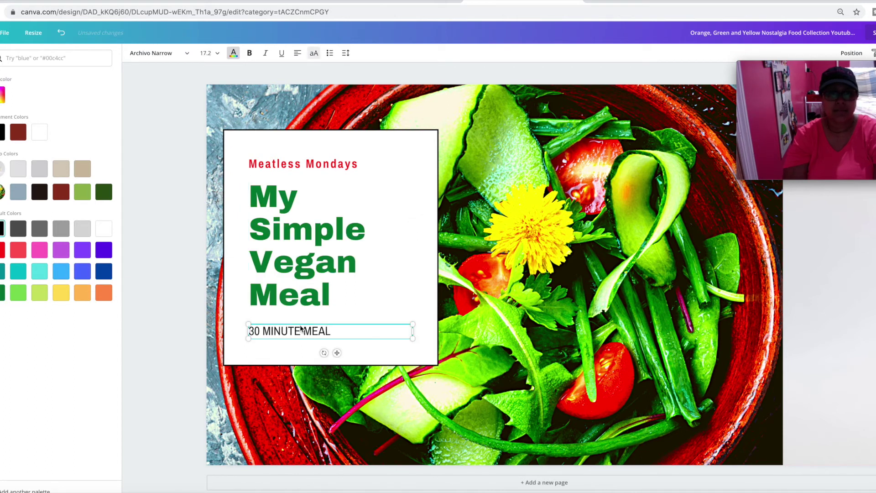
{"action": "left_click", "coordinate": [307, 242]}
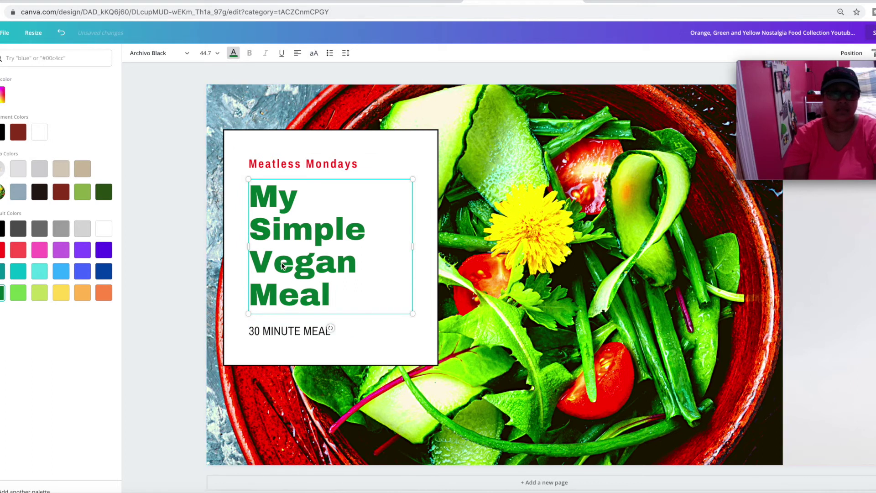
{"action": "left_click", "coordinate": [201, 219]}
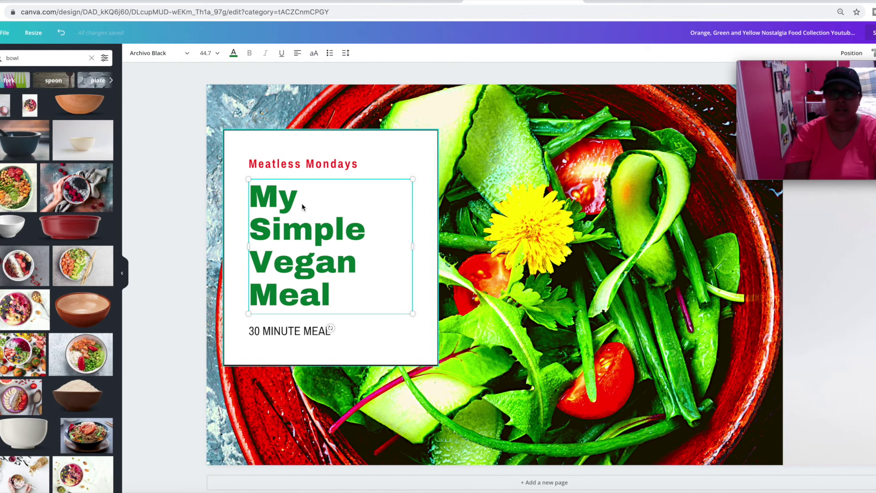
Move the Movie Recording window clear of the download controls and download the design as a PNG.
{"action": "mouse_move", "coordinate": [753, 174]}
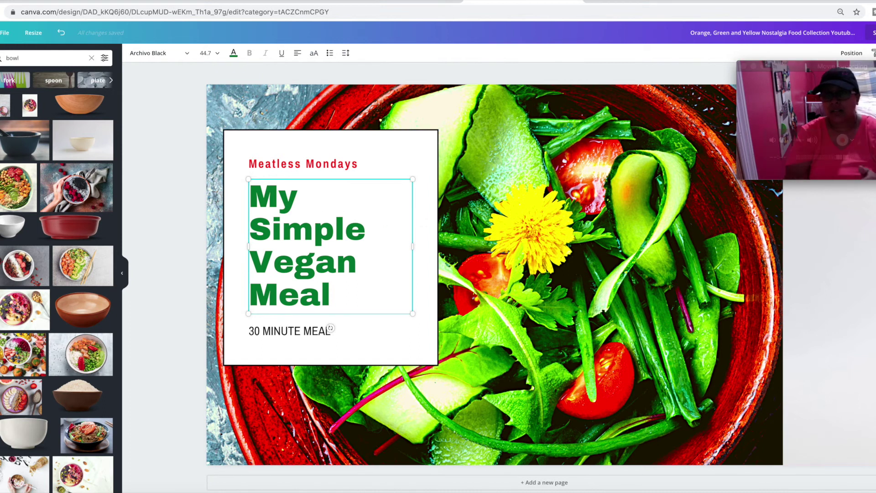
{"action": "left_click_drag", "start_coordinate": [820, 74], "coordinate": [824, 294]}
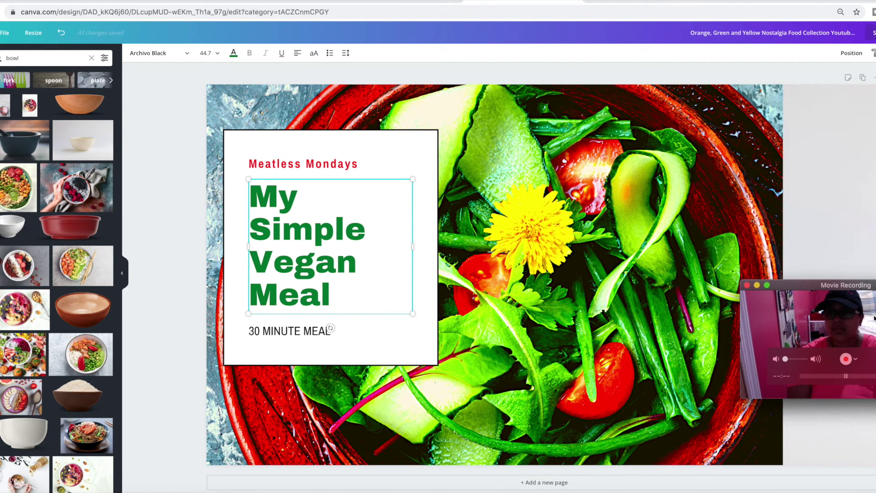
{"action": "left_click", "coordinate": [730, 318]}
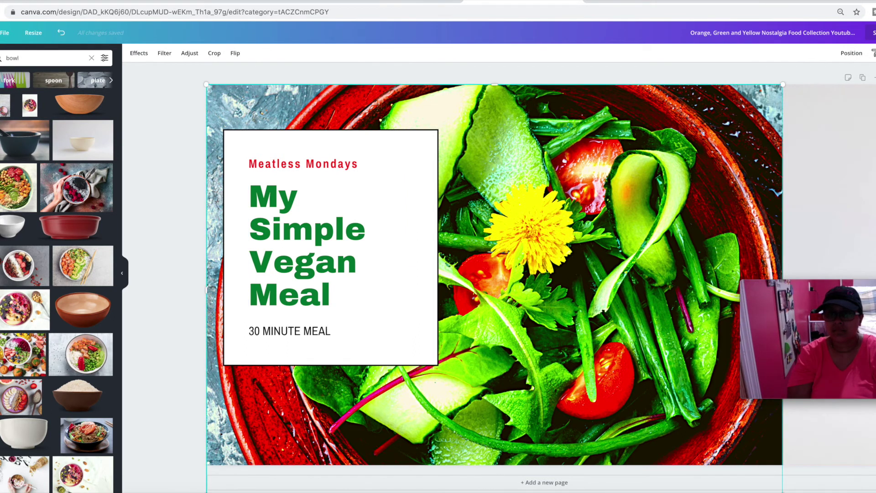
{"action": "left_click", "coordinate": [832, 129]}
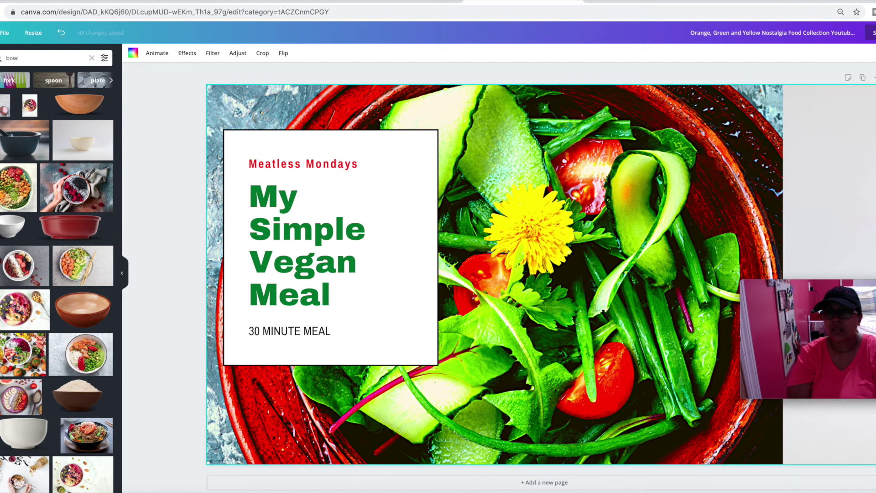
{"action": "left_click", "coordinate": [872, 33]}
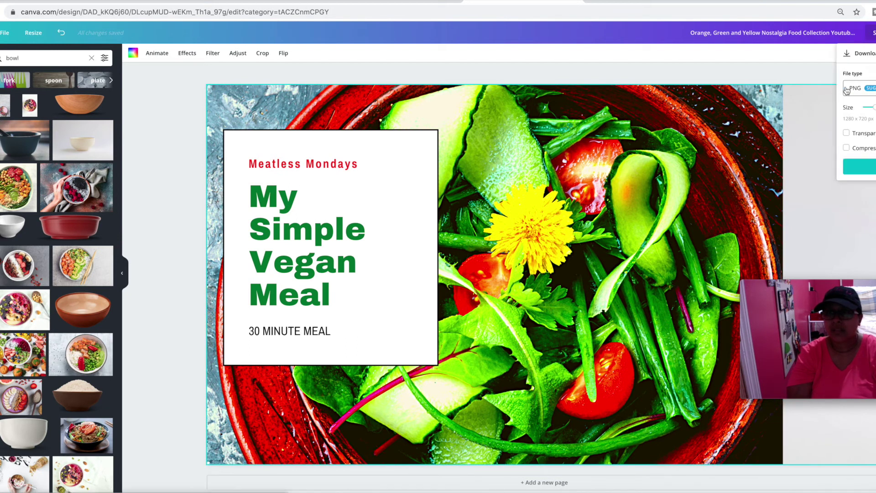
{"action": "left_click", "coordinate": [859, 167]}
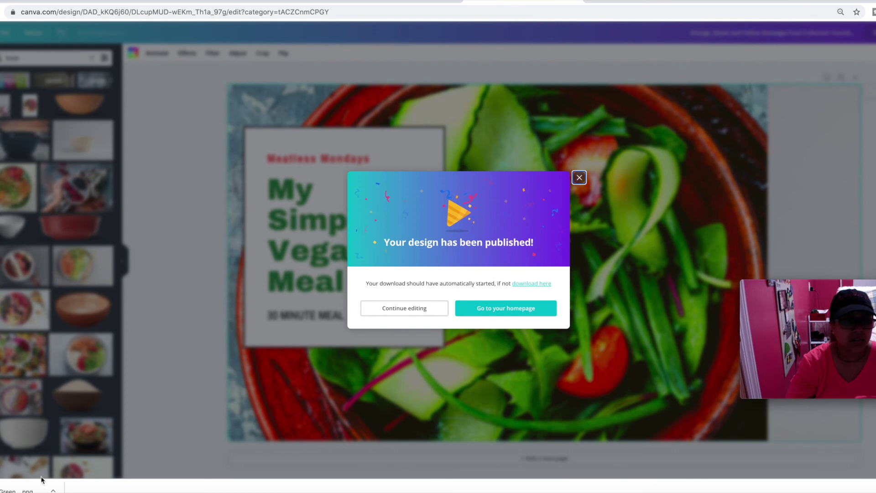
Open the downloaded thumbnail PNG in the image viewer and examine the finished design.
{"action": "left_click", "coordinate": [26, 488]}
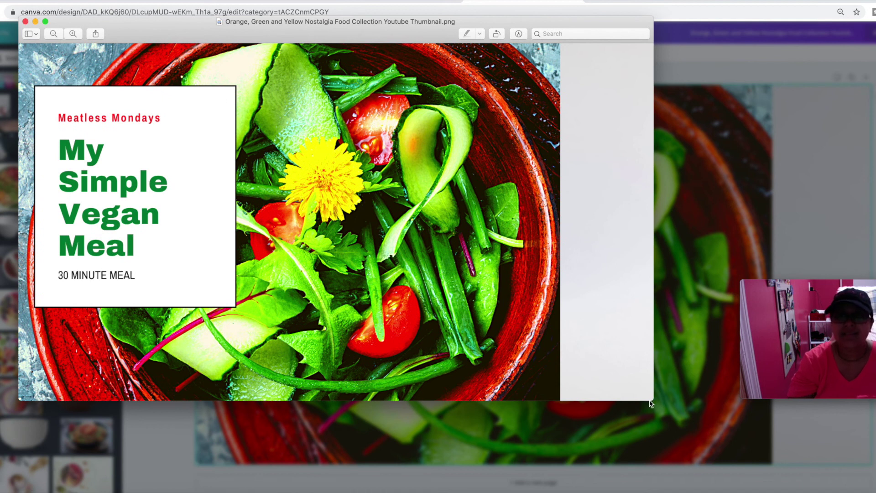
{"action": "left_click_drag", "start_coordinate": [192, 33], "coordinate": [239, 39]}
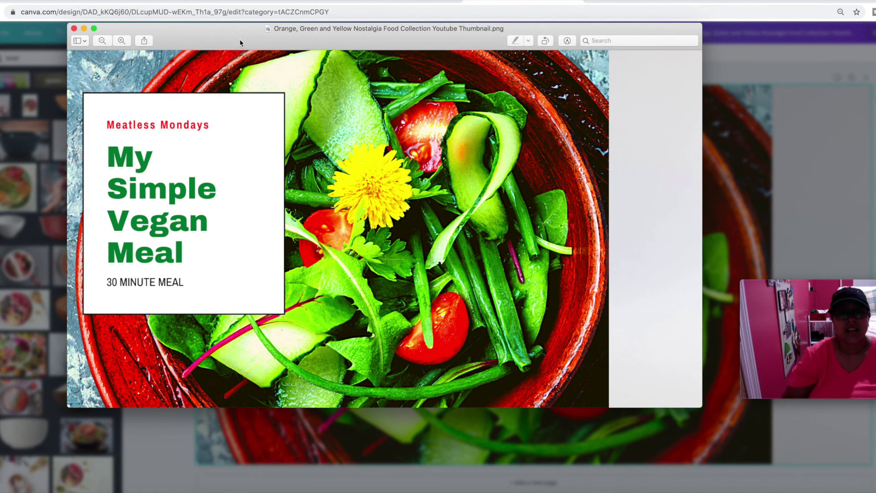